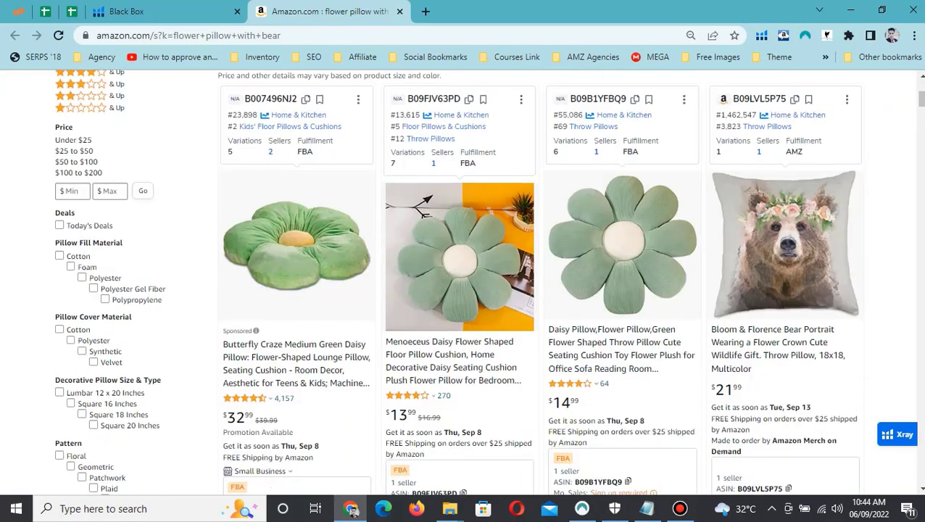
Review the Amazon search results for "flower pillow with bear", including the listings' prices, reviews and category ranks
scroll(464, 326, "down", 4)
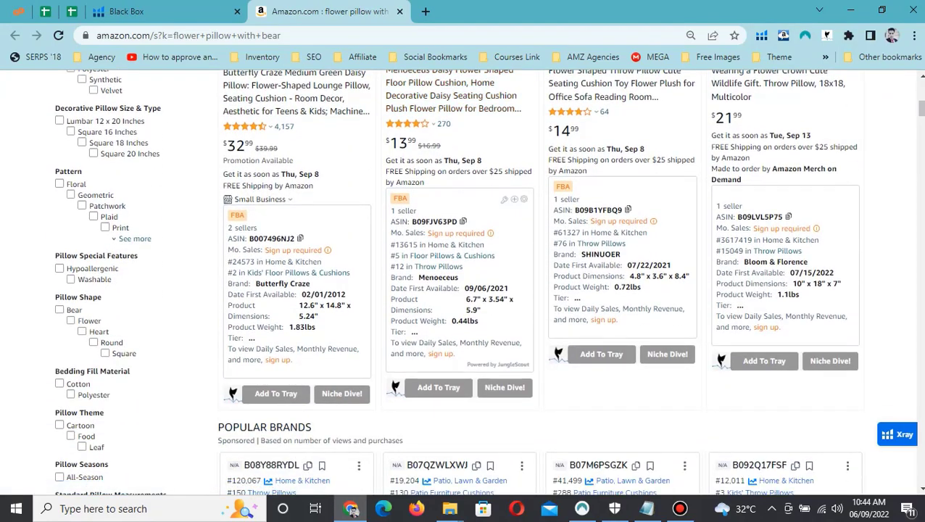
scroll(464, 283, "down", 2)
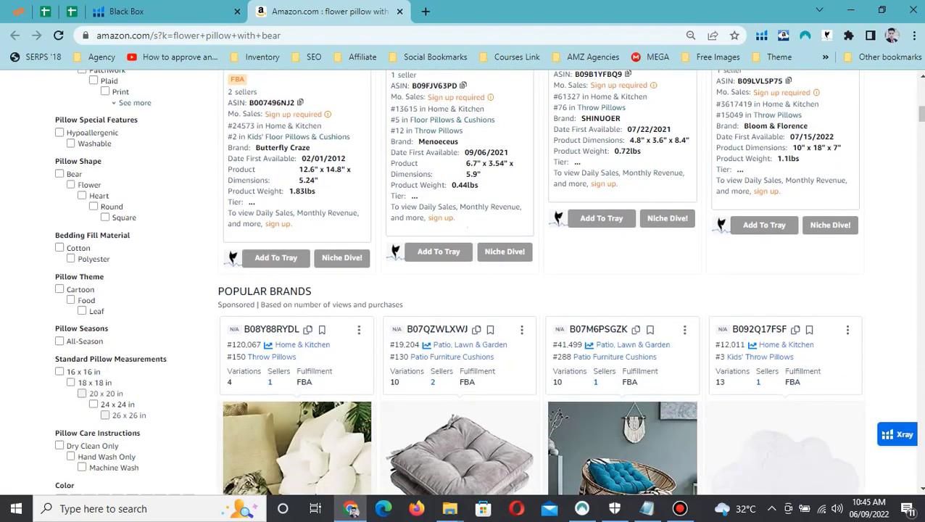
scroll(422, 77, "up", 4)
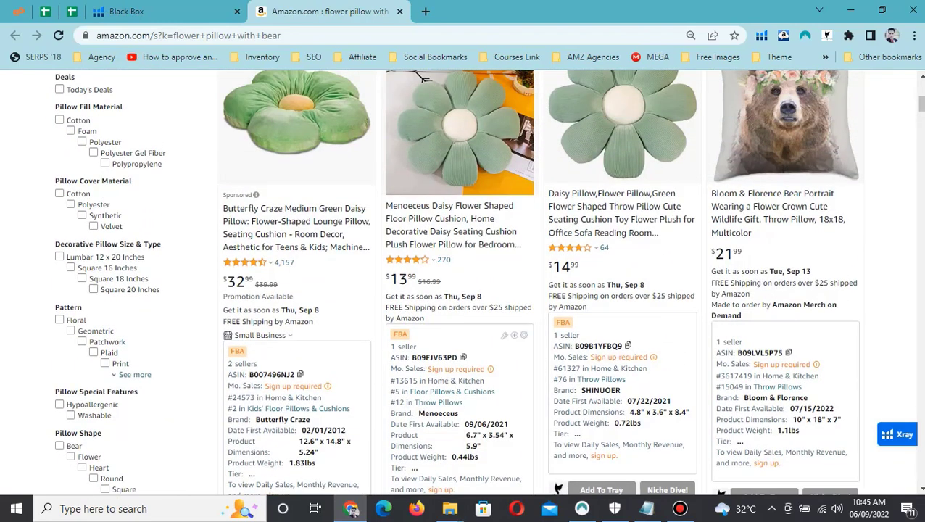
scroll(464, 283, "up", 5)
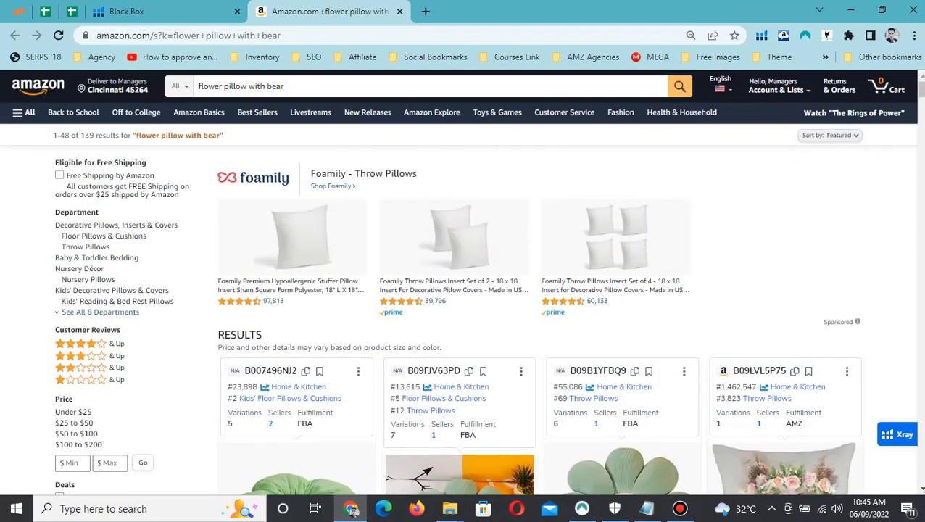
scroll(464, 283, "down", 1)
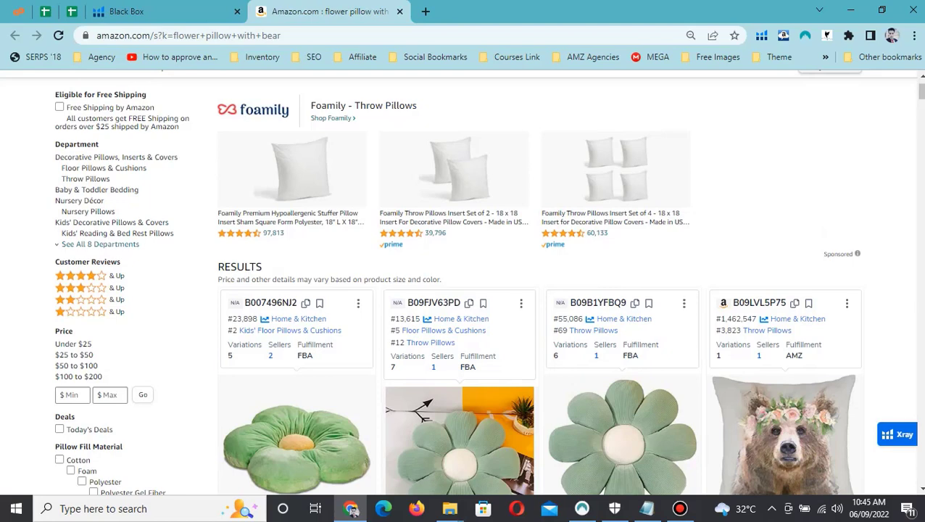
scroll(464, 282, "down", 5)
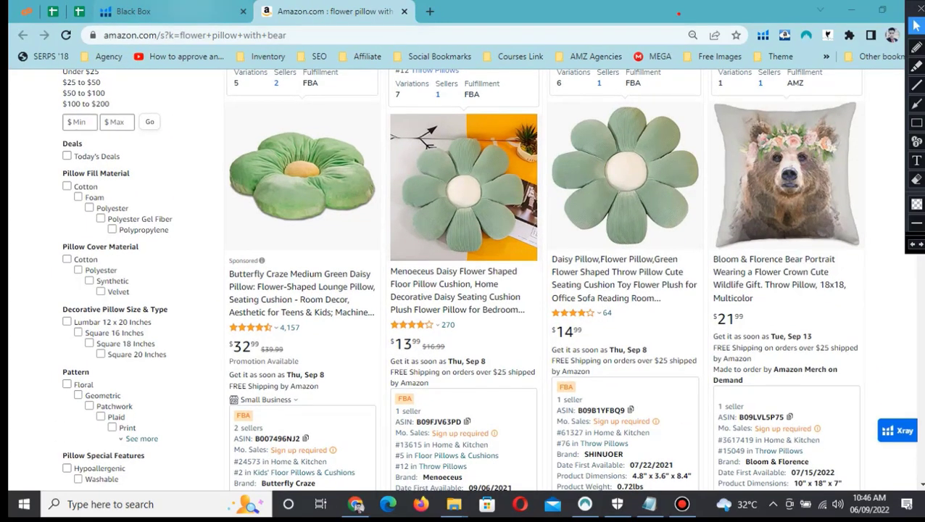
Switch to Helium 10 Black Box and open its Keywords research page
left_click(170, 11)
scroll(463, 290, "down", 2)
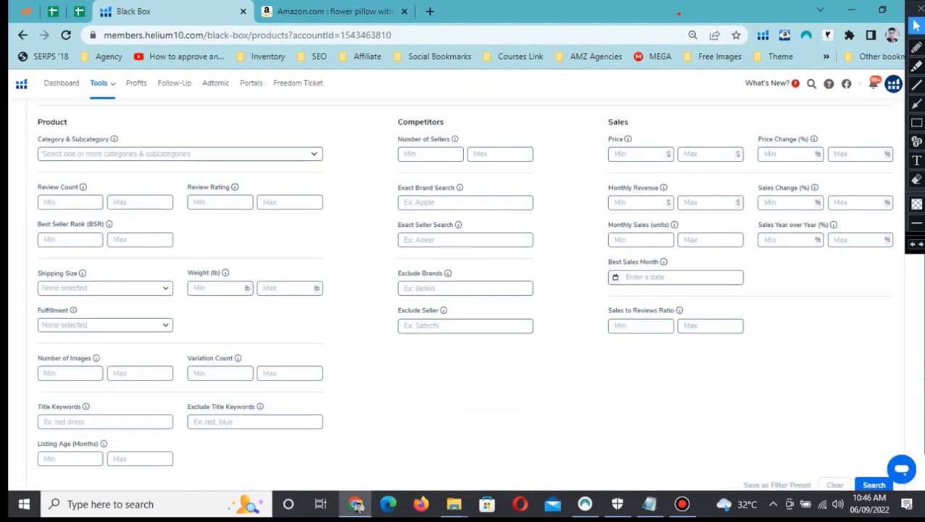
scroll(464, 289, "up", 2)
scroll(464, 290, "down", 1)
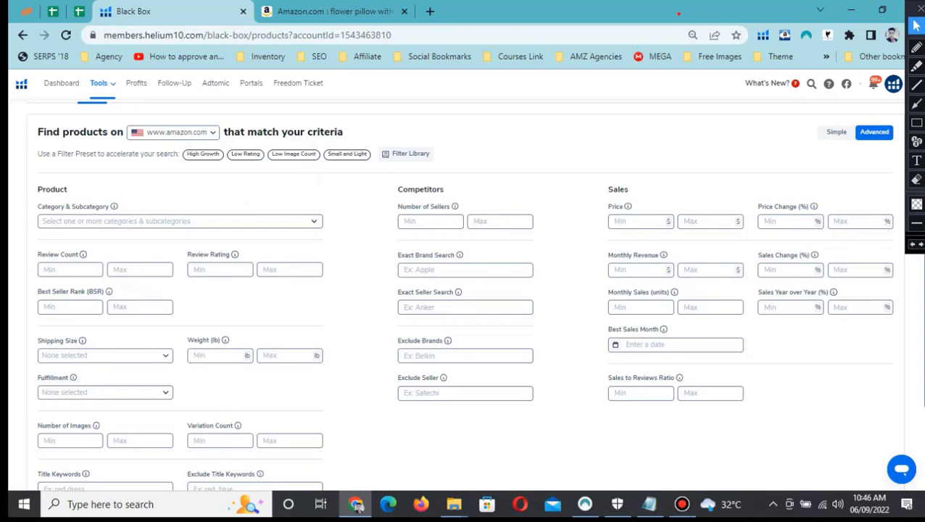
scroll(464, 290, "up", 1)
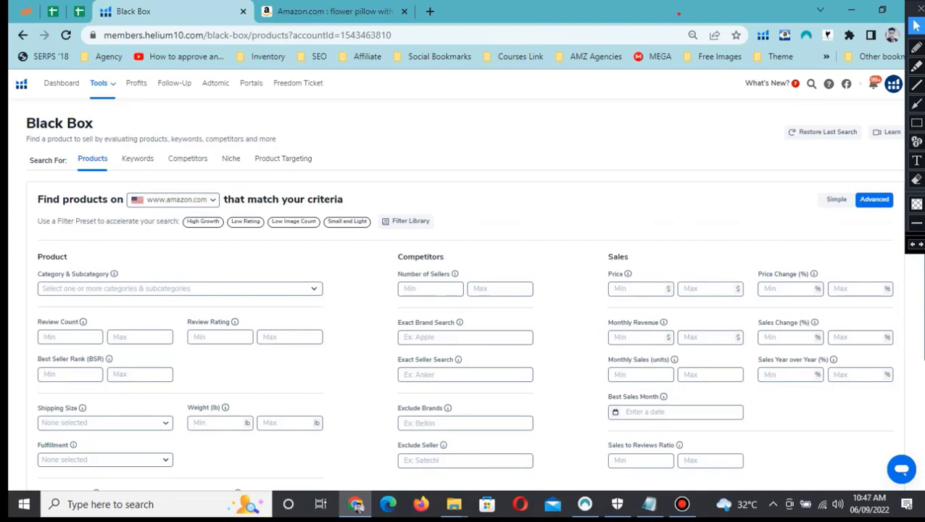
scroll(464, 299, "down", 1)
scroll(464, 299, "up", 1)
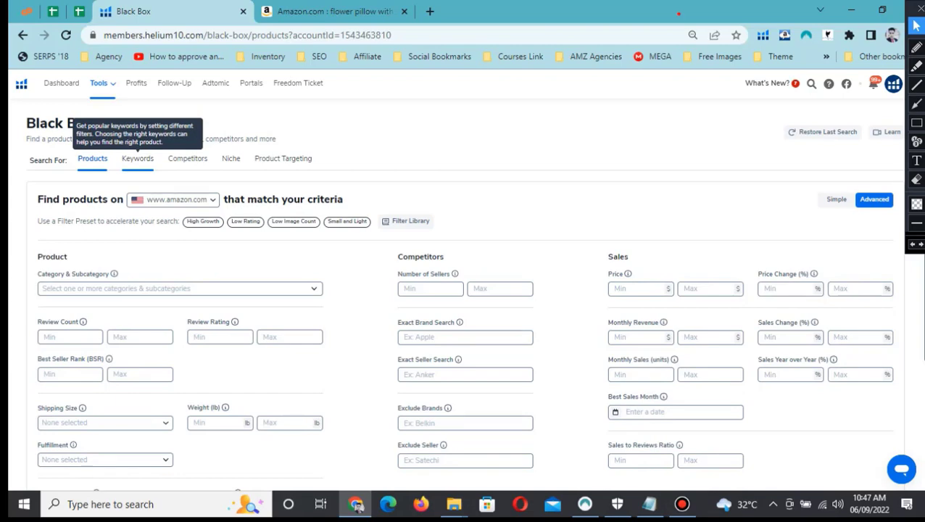
left_click(137, 158)
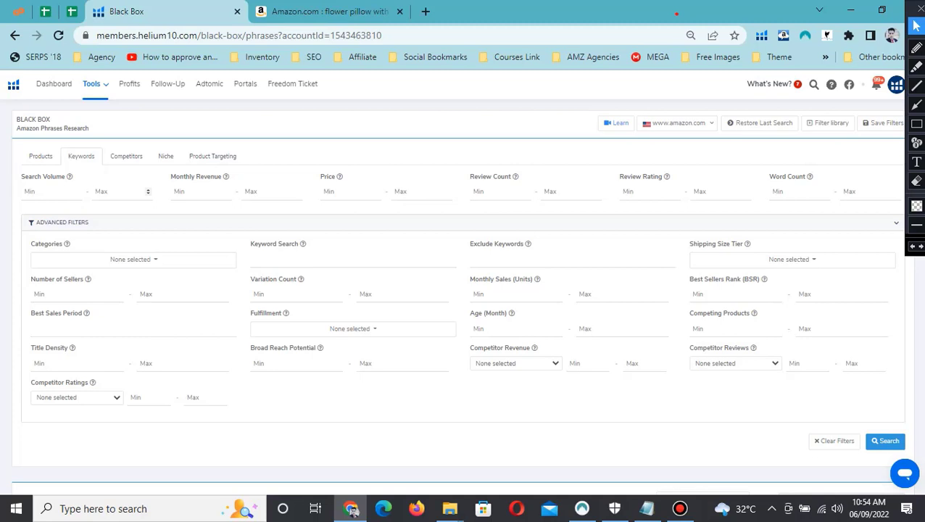
Set the minimum search volume to 6000, the minimum monthly revenue to 10000 and the minimum price to 12
left_click(51, 191)
type("6000")
left_click(188, 191)
type("10000")
key("Tab")
key("Tab")
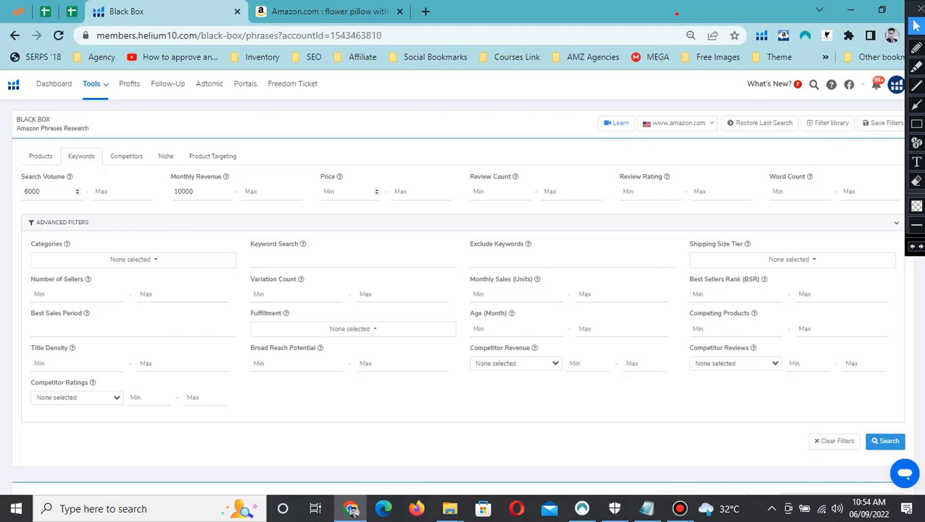
type("12")
key("Tab")
key("Tab")
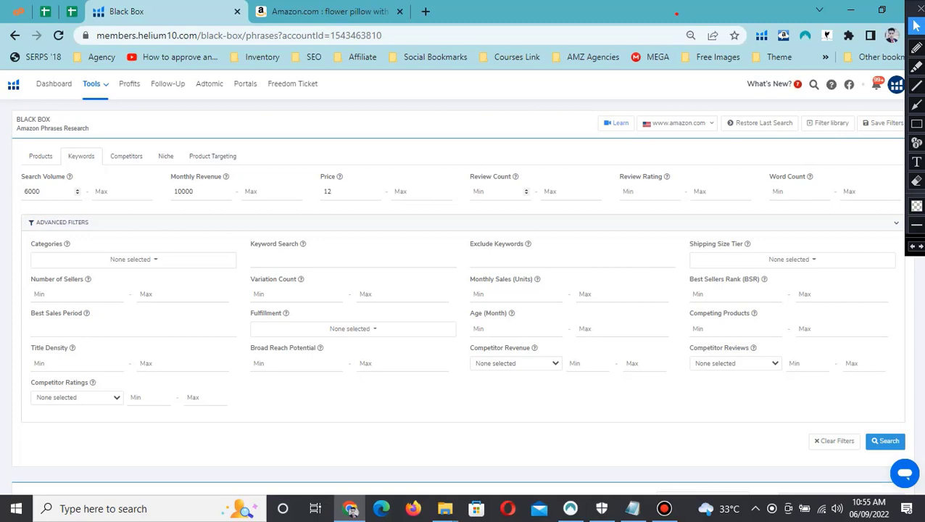
Set the maximum review count to 400 and the minimum word count to 2
key("Tab")
type("400")
key("Tab")
key("Tab")
key("Tab")
type("2")
key("Tab")
Include the categories Health & Household, Home & Kitchen, and Kitchen & Dining in the keyword filter
left_click(133, 260)
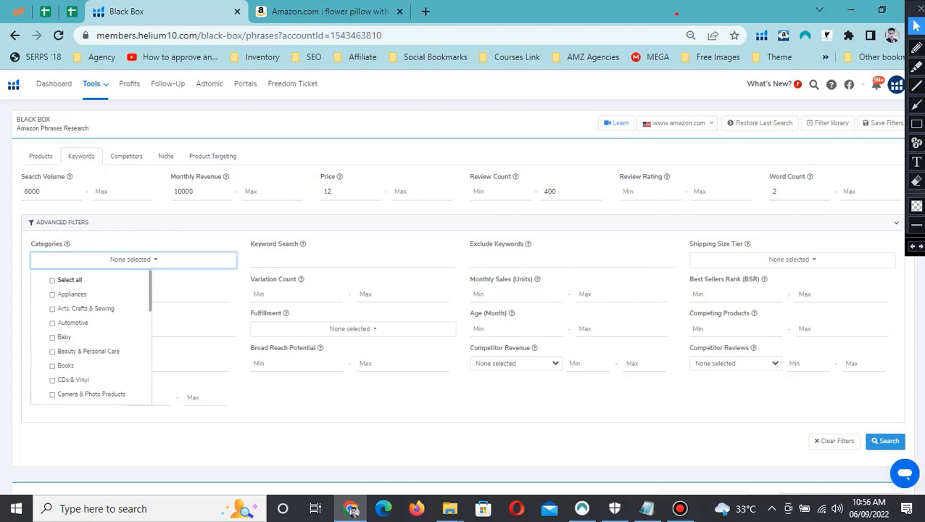
scroll(90, 333, "down", 1)
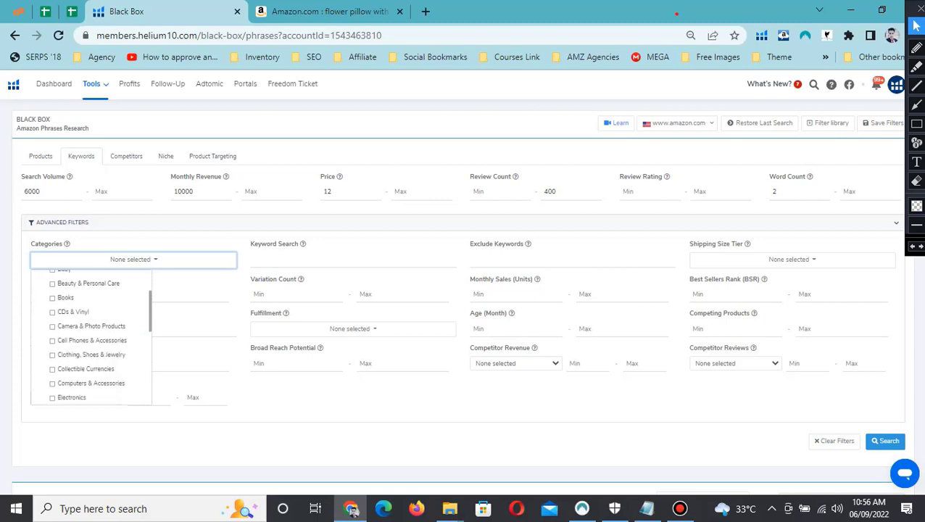
scroll(90, 334, "down", 1)
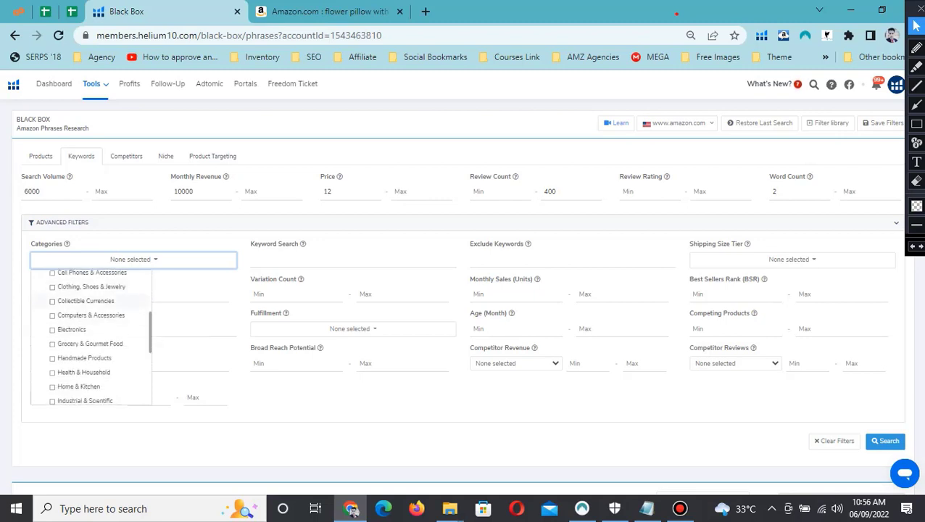
scroll(87, 304, "down", 2)
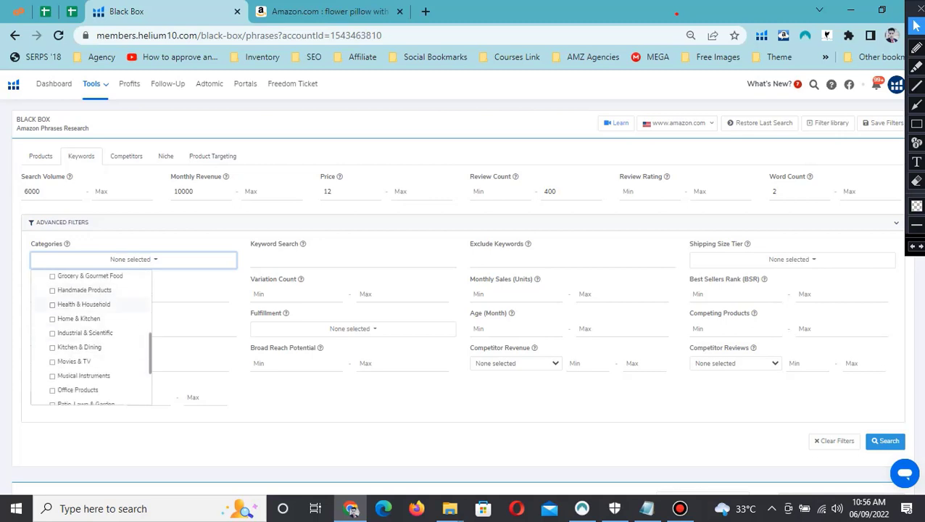
left_click(81, 304)
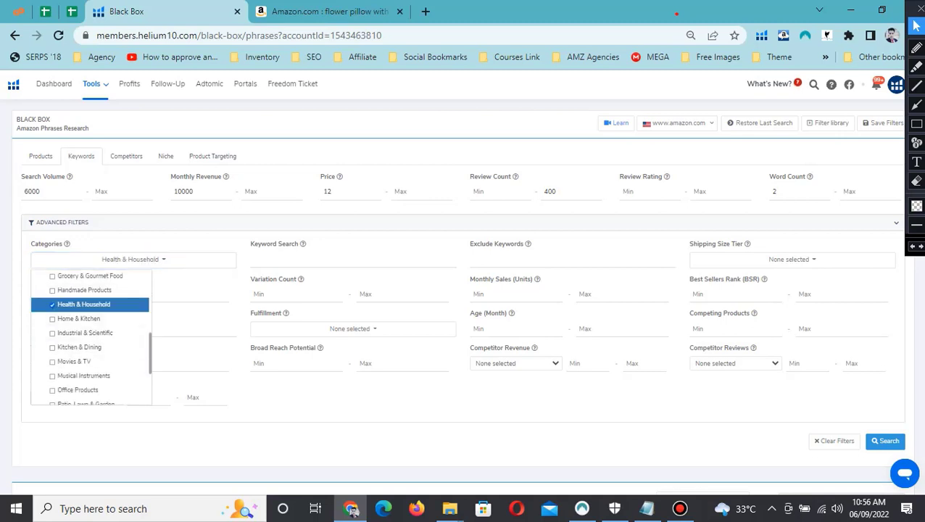
left_click(85, 289)
left_click(86, 289)
left_click(87, 319)
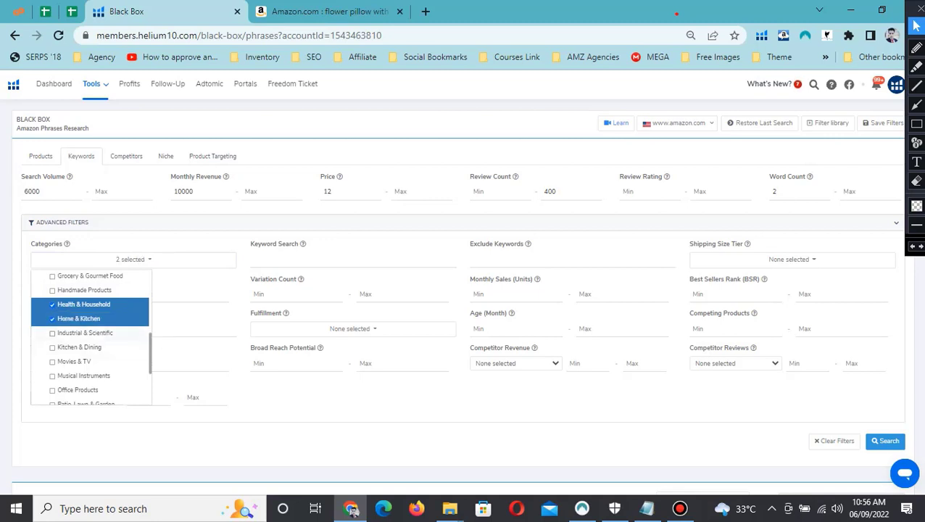
left_click(80, 347)
Add Office Products, Sports & Outdoors, and Patio, Lawn & Garden to the category filter
scroll(91, 337, "down", 2)
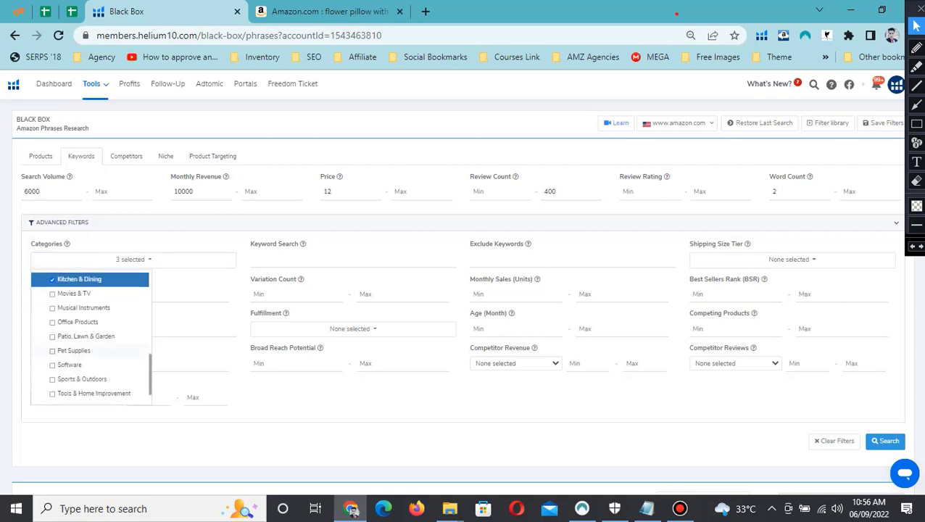
left_click(54, 322)
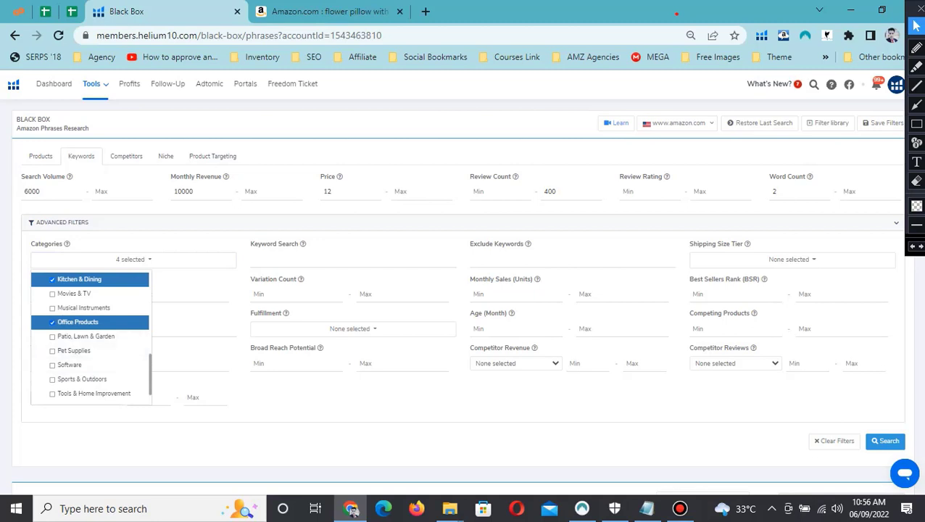
left_click(79, 378)
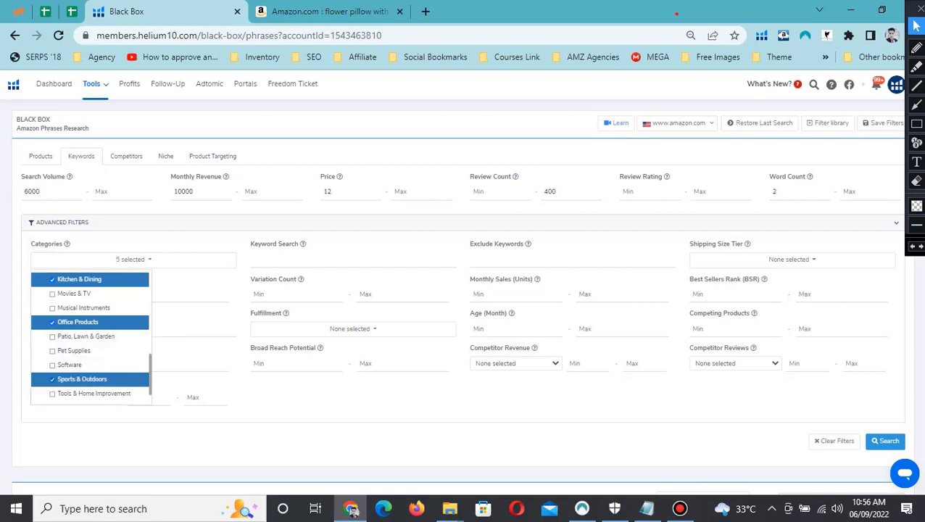
scroll(91, 337, "down", 1)
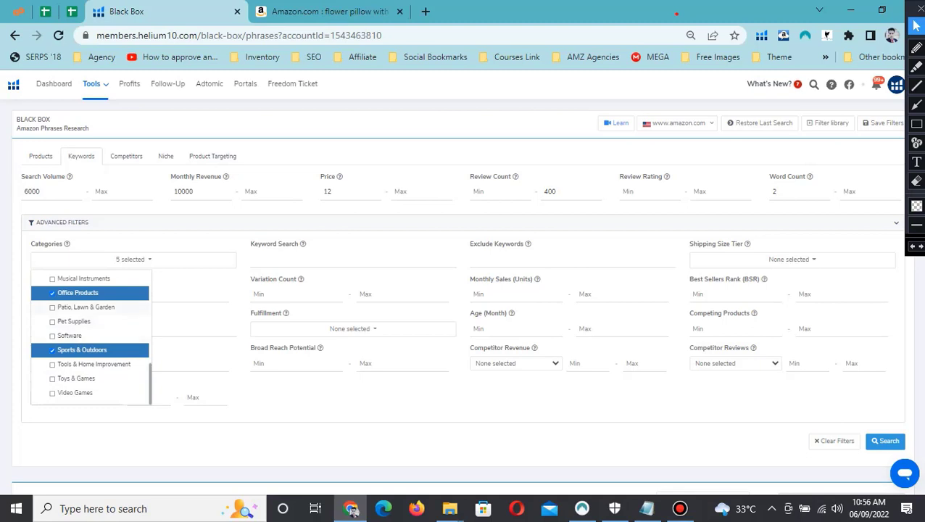
left_click(86, 306)
key("Escape")
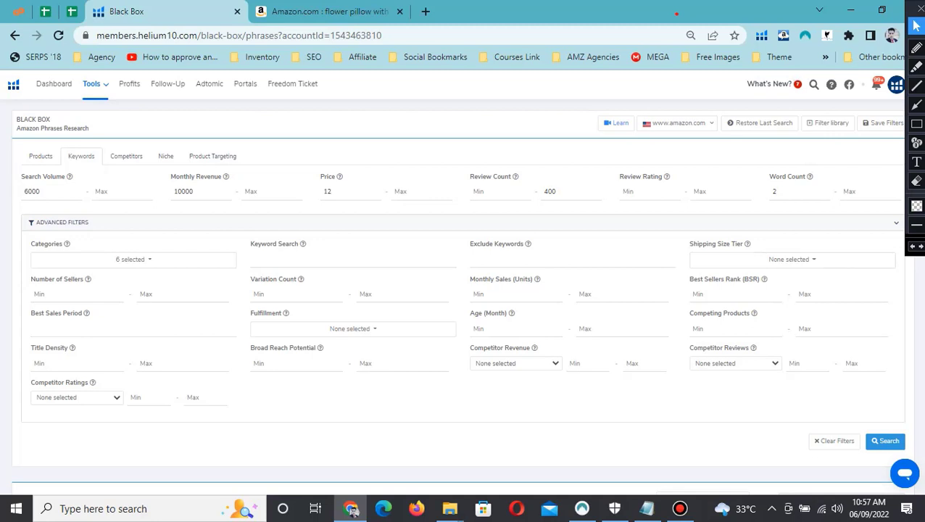
left_click(791, 258)
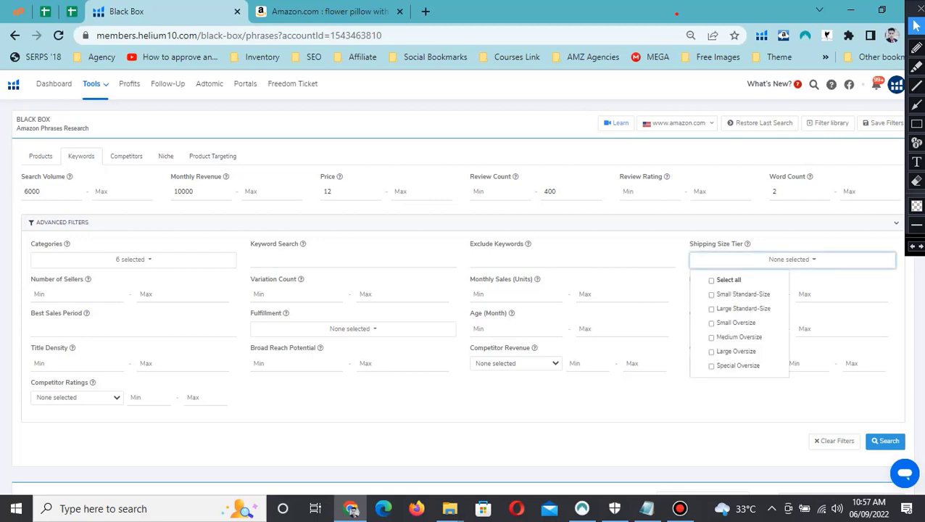
left_click(742, 294)
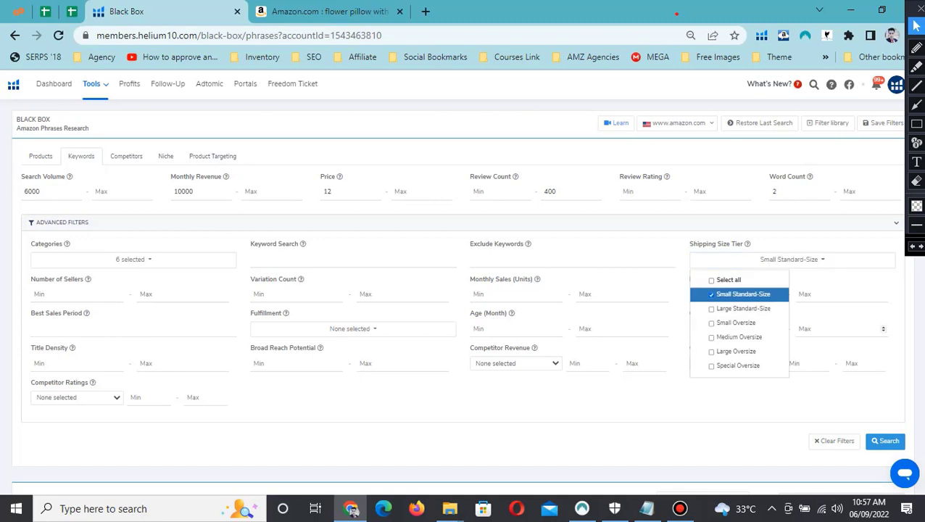
left_click(742, 308)
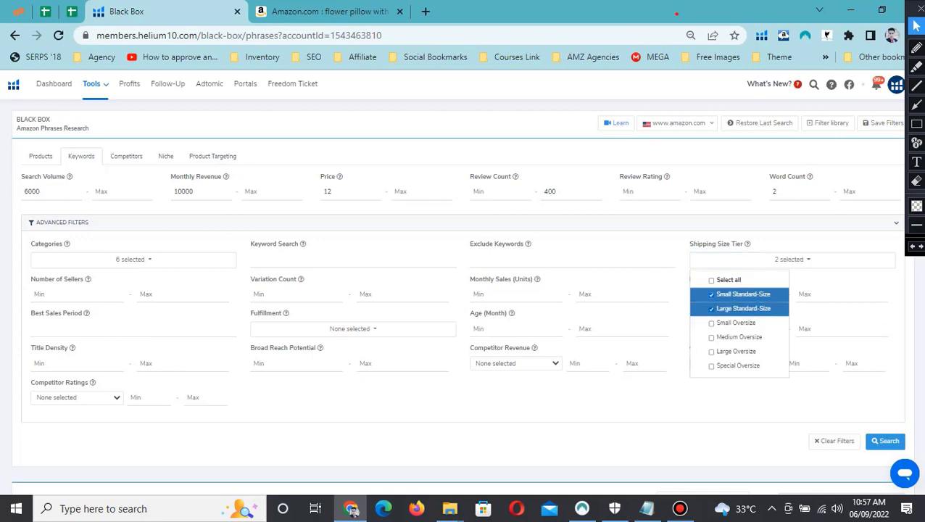
left_click(743, 308)
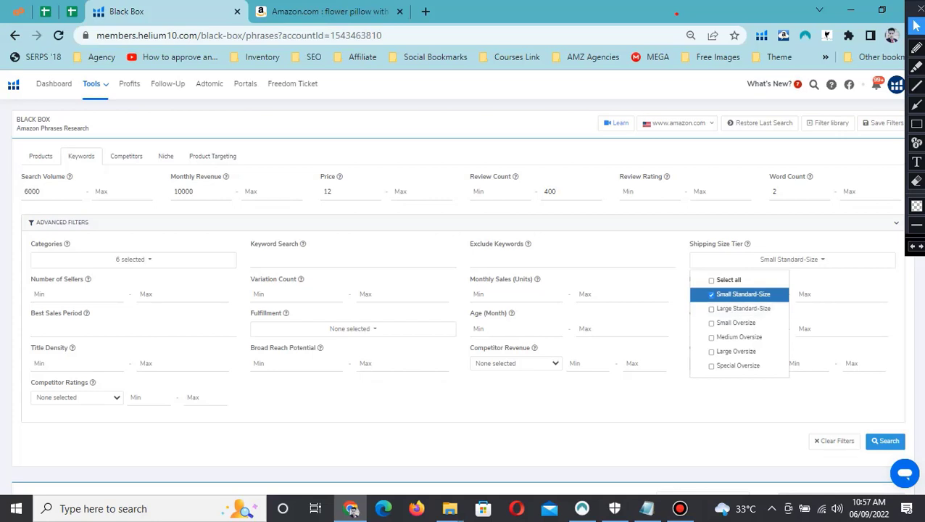
left_click(742, 294)
left_click(791, 259)
Limit the shipping size tier to Small Standard-Size, Large Standard-Size and Small Oversize
left_click(791, 259)
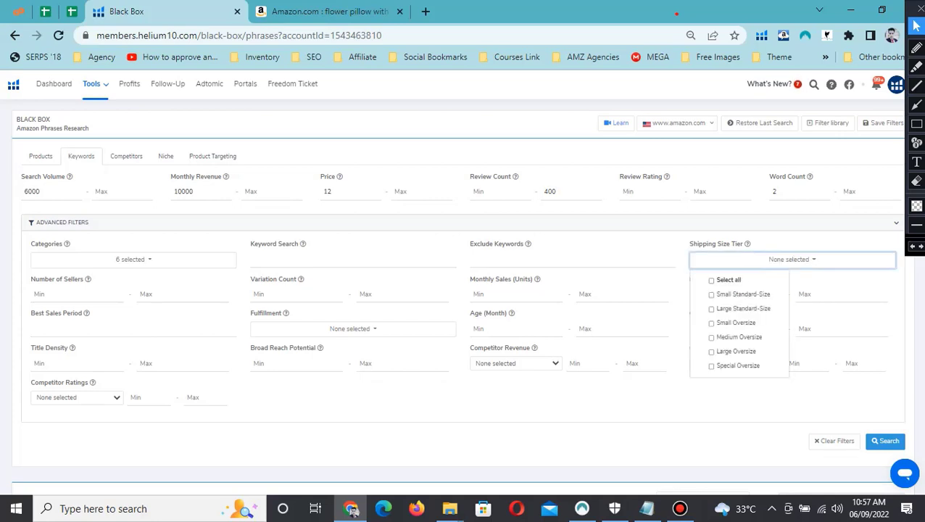
left_click(742, 294)
left_click(743, 308)
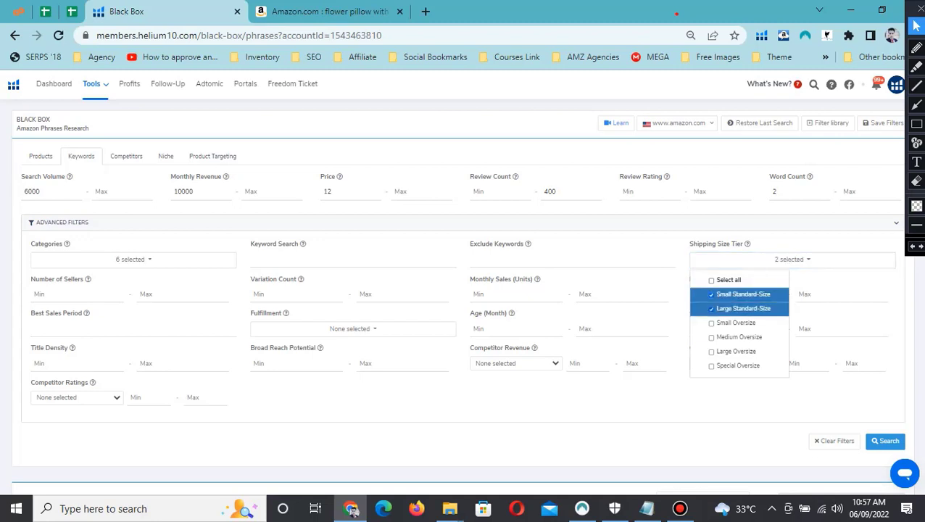
left_click(736, 323)
left_click(118, 294)
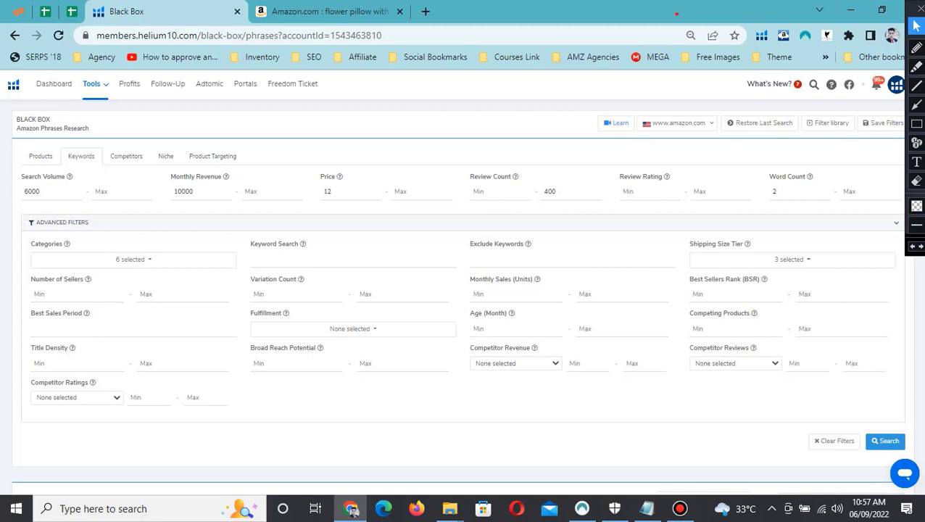
Set the minimum monthly sales to 400 units and run the keyword search
left_click(508, 293)
type("400")
scroll(119, 295, "down", 1)
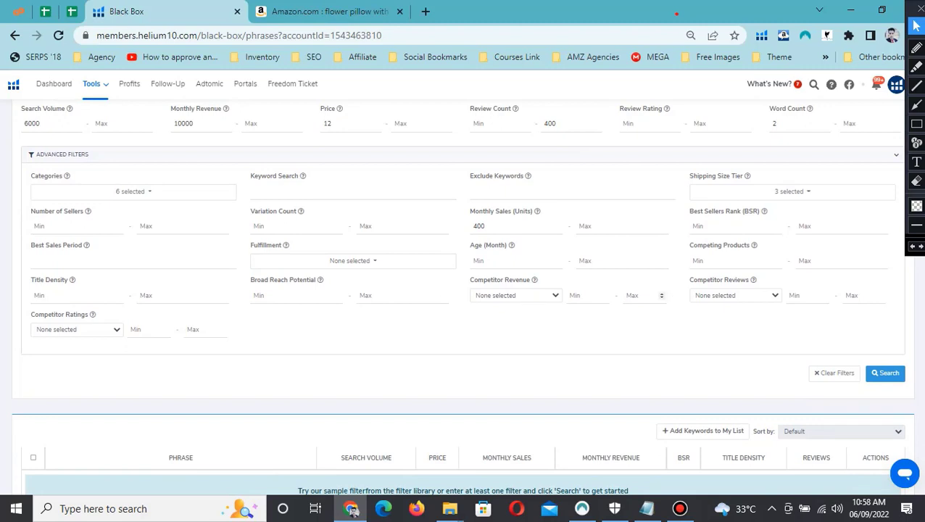
scroll(663, 329, "up", 1)
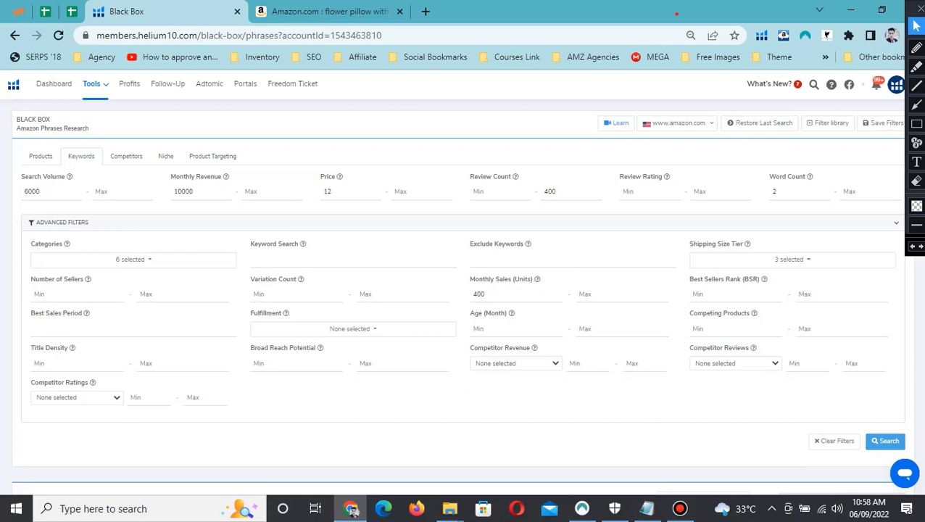
key("Return")
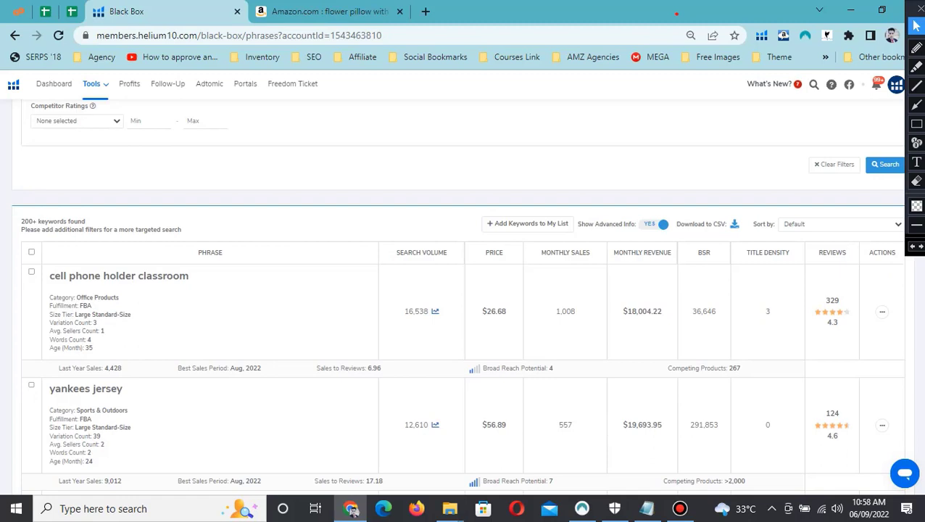
scroll(457, 297, "up", 1)
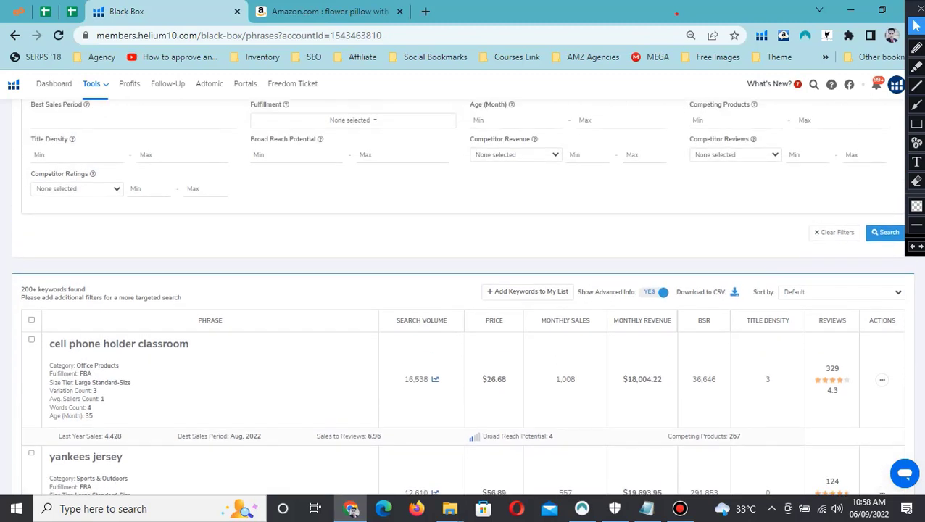
Look through the first keyword results and open the white vase keyword's search on Amazon
scroll(457, 297, "down", 2)
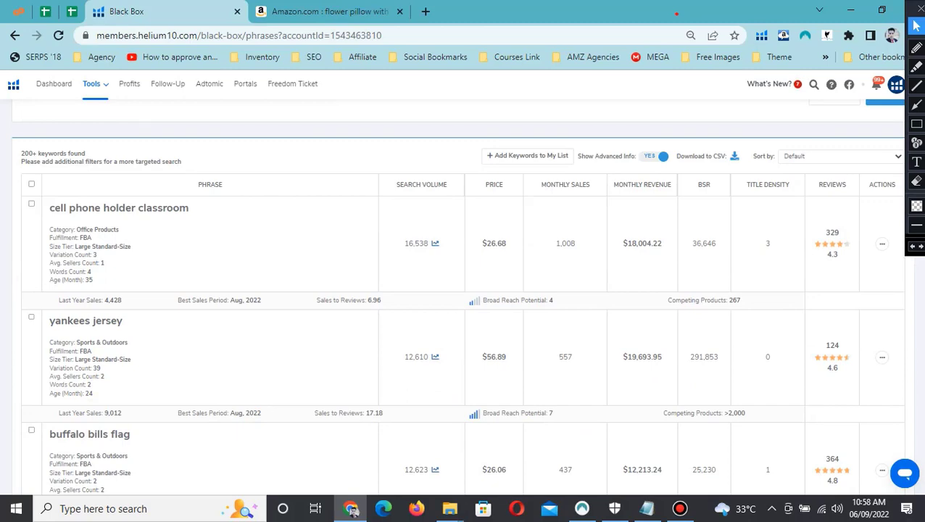
scroll(462, 297, "down", 1)
scroll(462, 297, "down", 3)
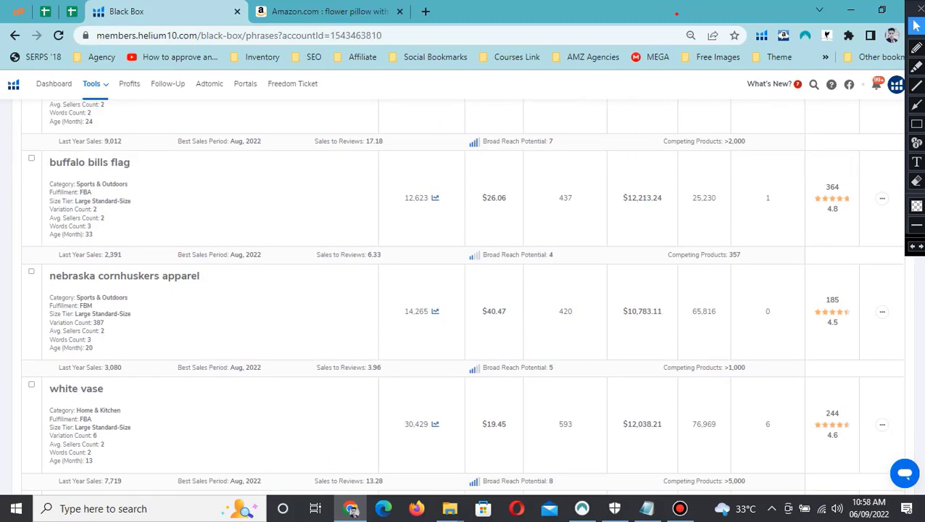
scroll(462, 297, "down", 3)
scroll(462, 297, "up", 4)
scroll(462, 297, "up", 2)
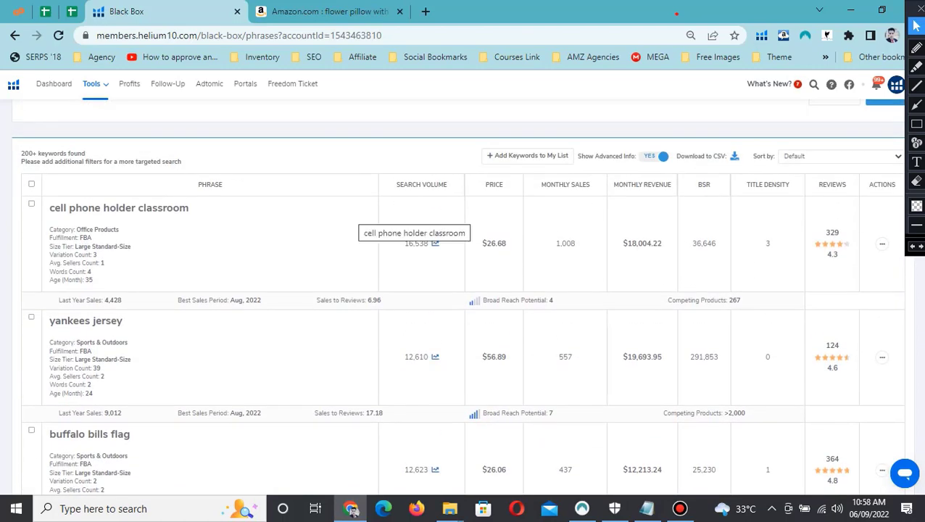
scroll(462, 297, "down", 5)
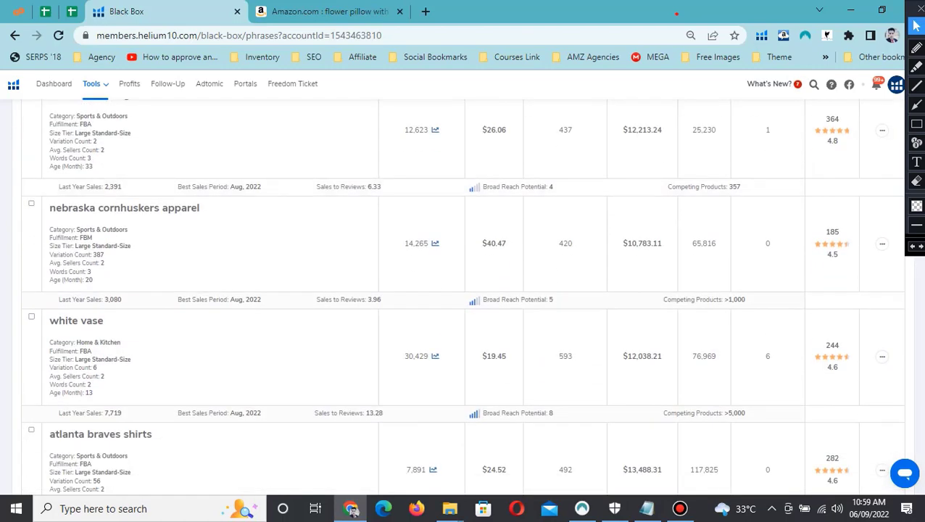
scroll(462, 297, "down", 2)
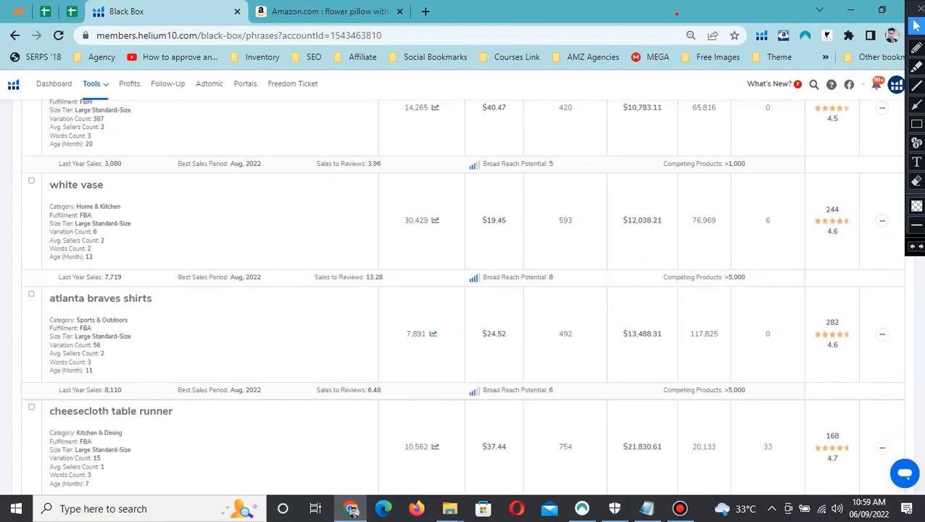
left_click(881, 220)
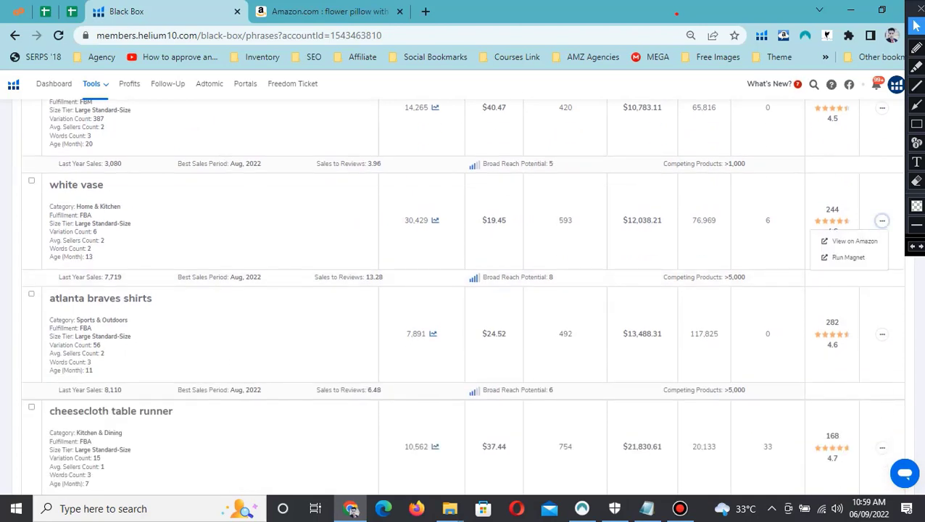
left_click(841, 241)
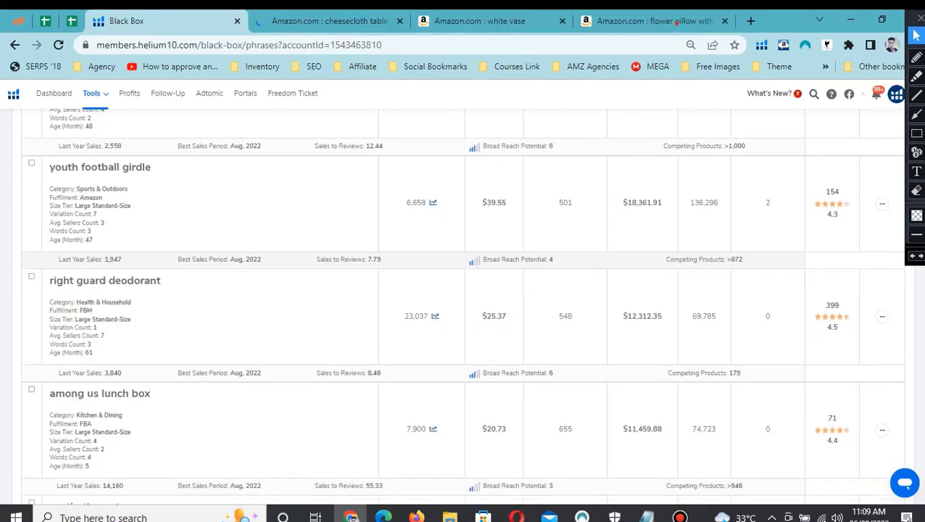
Examine the next keyword results, including among us lunch box and 50th wedding anniversary gifts, for product potential
scroll(463, 290, "down", 1)
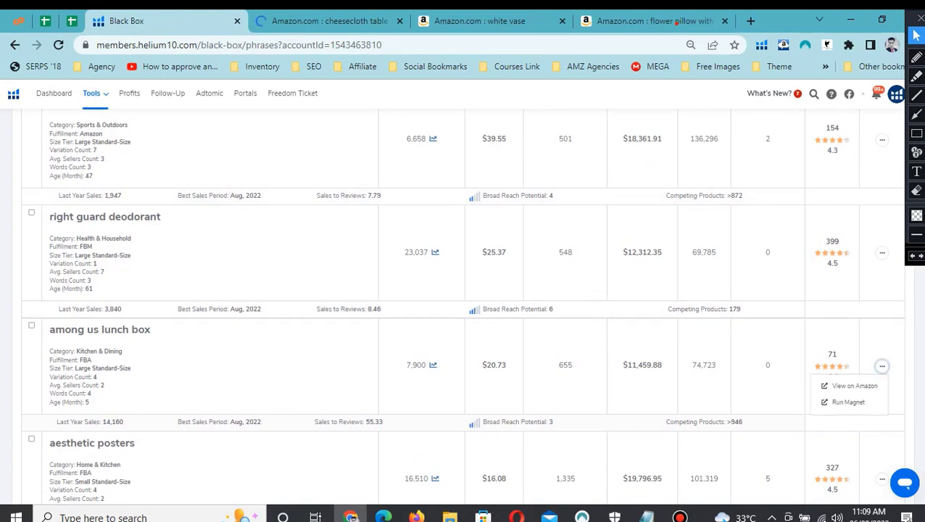
left_click_drag(50, 331, 100, 330)
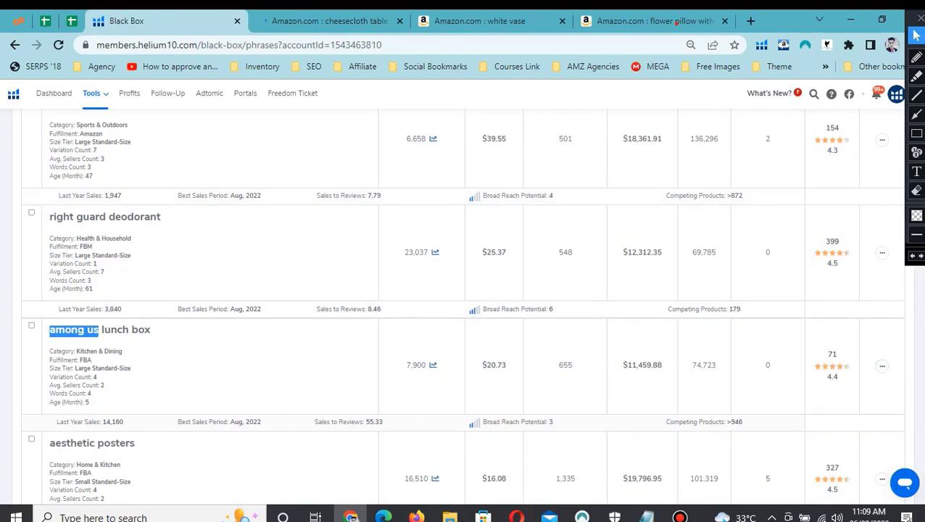
left_click(102, 332)
scroll(462, 305, "down", 2)
scroll(463, 304, "down", 1)
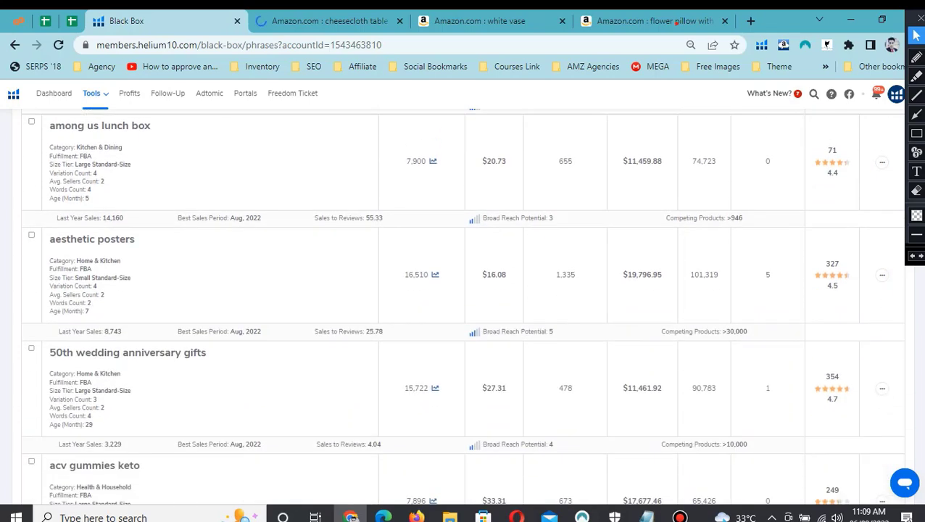
left_click_drag(145, 352, 235, 332)
left_click(236, 331)
scroll(462, 305, "down", 2)
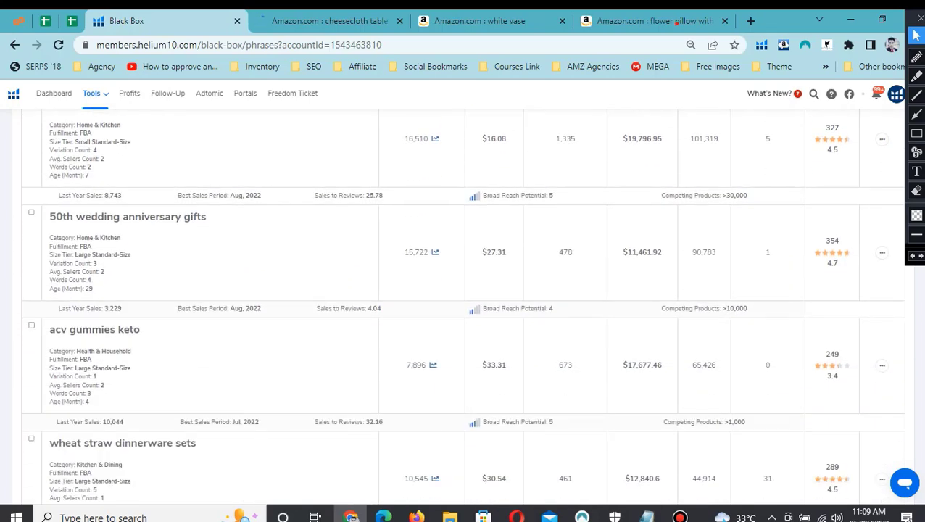
scroll(463, 304, "down", 3)
scroll(462, 305, "down", 2)
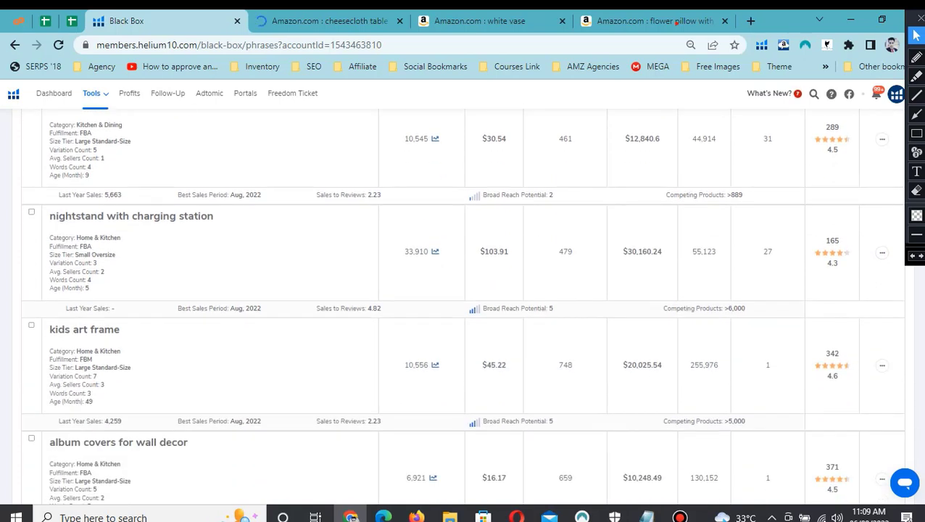
Open the nightstand with charging station keyword's search on Amazon
left_click(882, 253)
left_click(822, 288)
left_click(881, 252)
left_click(826, 271)
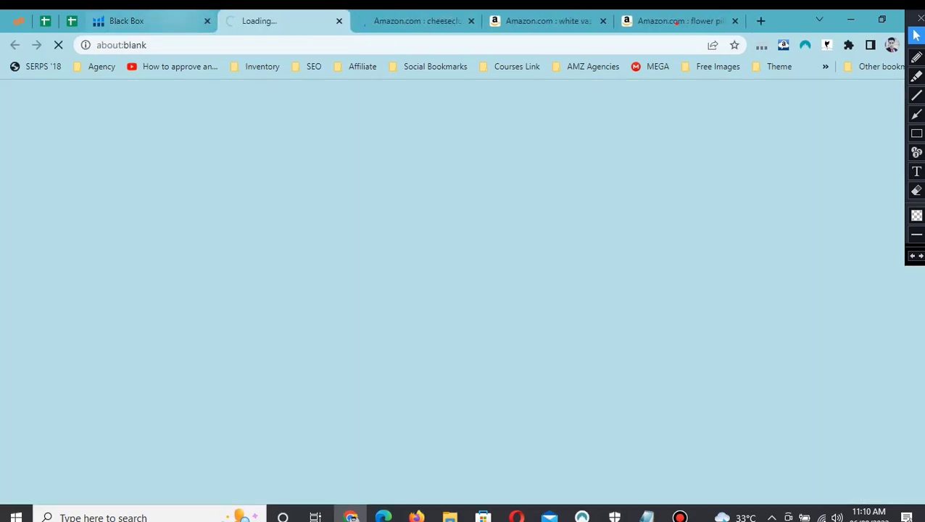
Go through the remaining keyword results by viewing page 6 and page 10
scroll(462, 290, "down", 5)
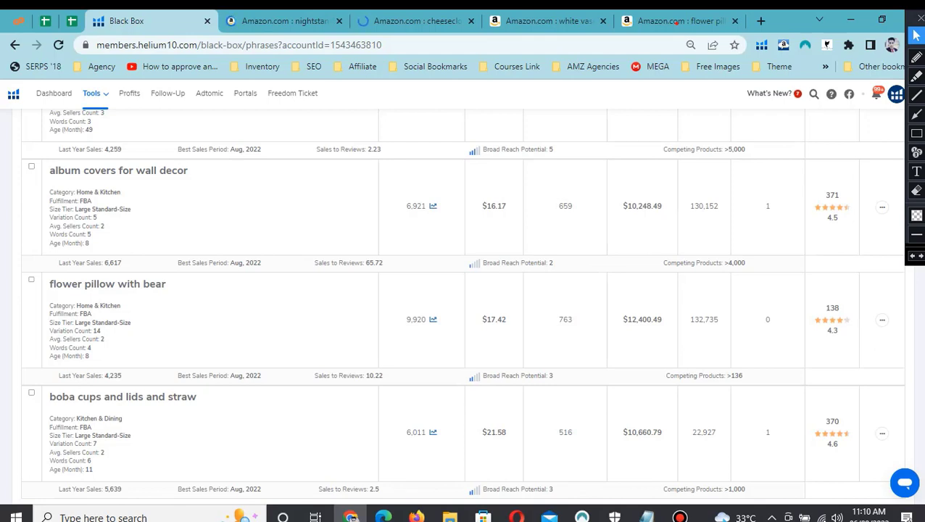
scroll(462, 290, "down", 1)
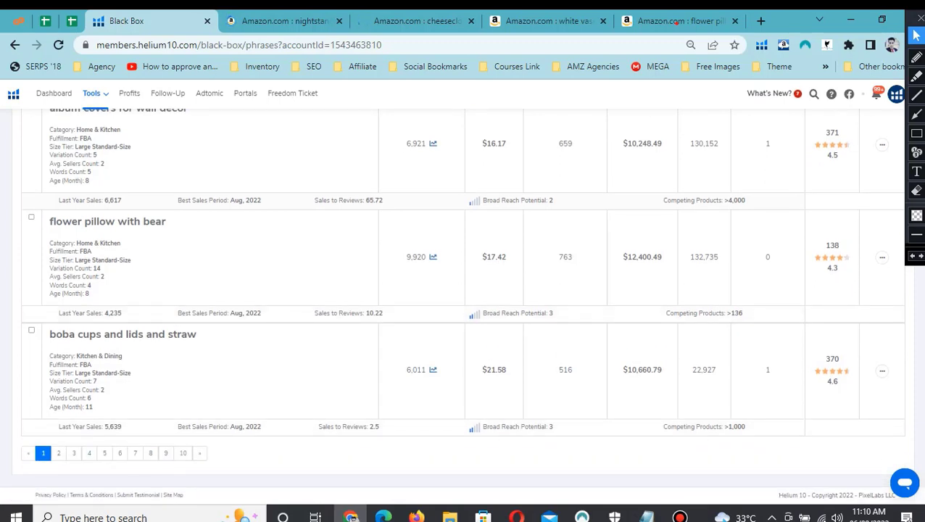
left_click(104, 453)
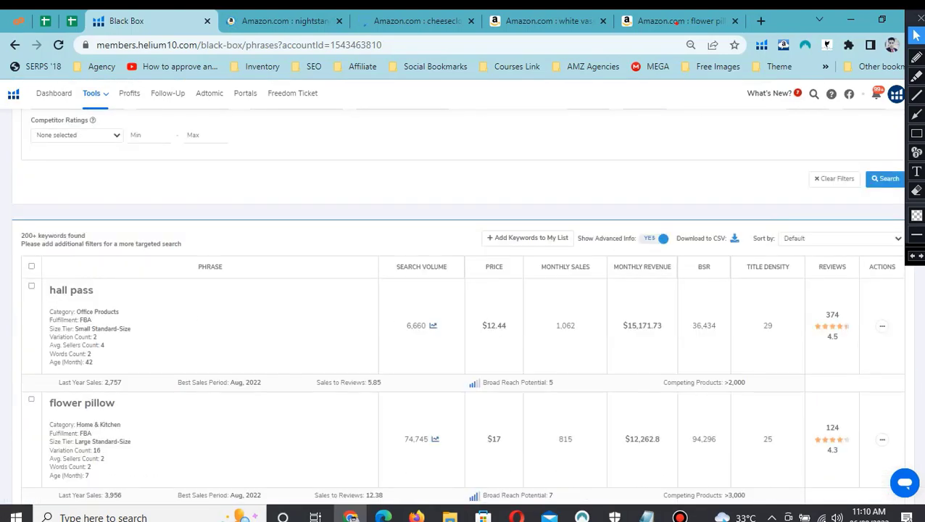
scroll(461, 304, "down", 6)
scroll(461, 305, "down", 10)
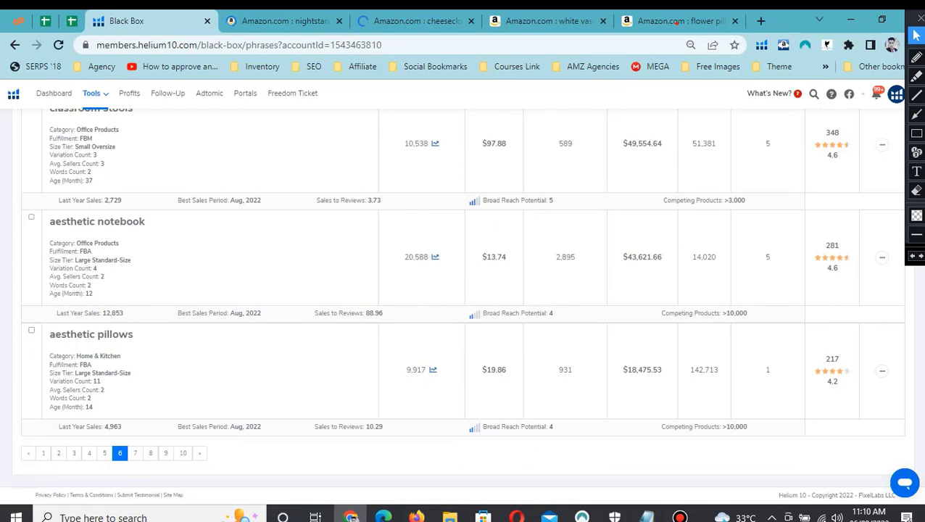
left_click(183, 453)
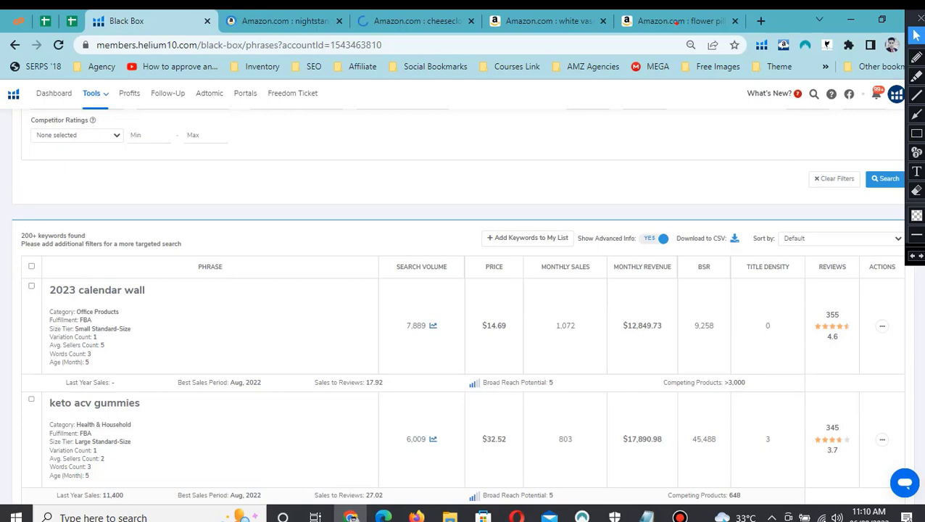
Review the keywords on results page 10 and open the stainless steel food containers search on Amazon
scroll(461, 305, "down", 2)
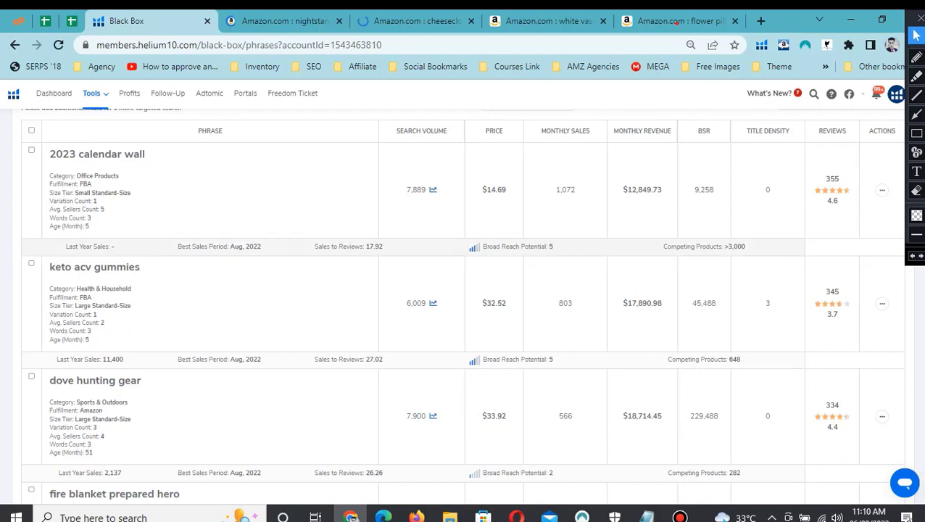
scroll(461, 304, "down", 5)
scroll(461, 304, "up", 8)
scroll(461, 304, "down", 3)
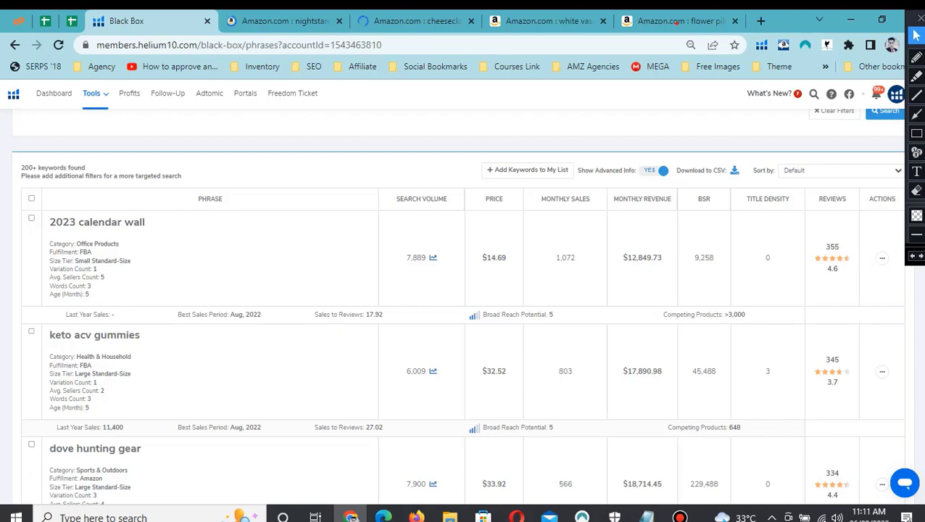
scroll(462, 305, "down", 5)
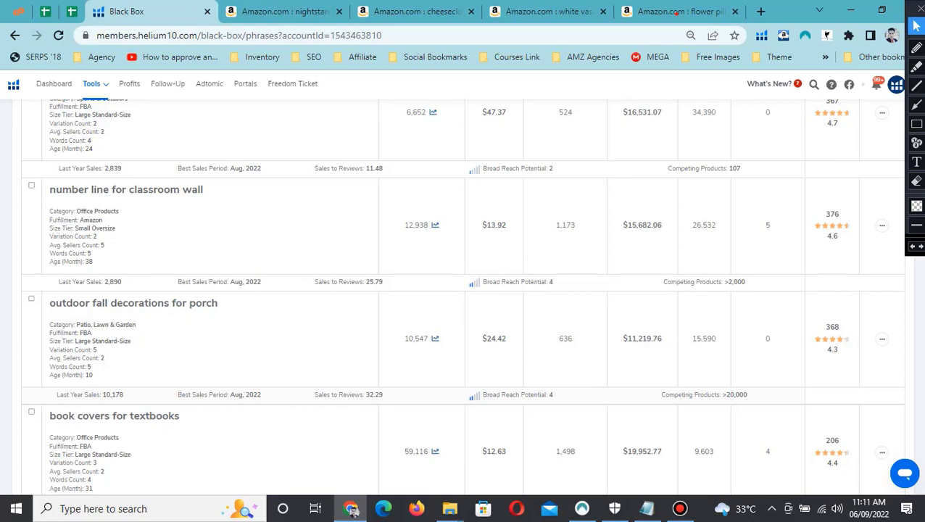
scroll(461, 295, "down", 1)
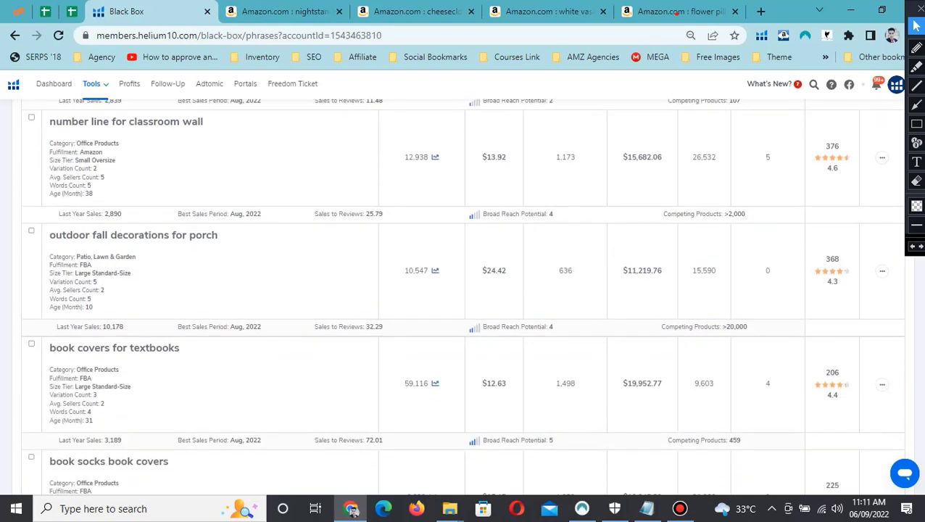
scroll(462, 295, "down", 2)
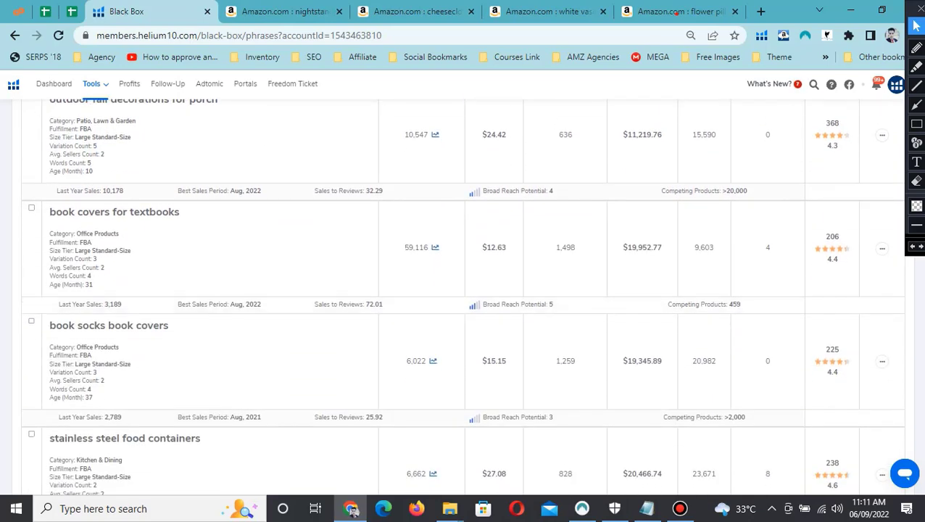
scroll(462, 295, "down", 4)
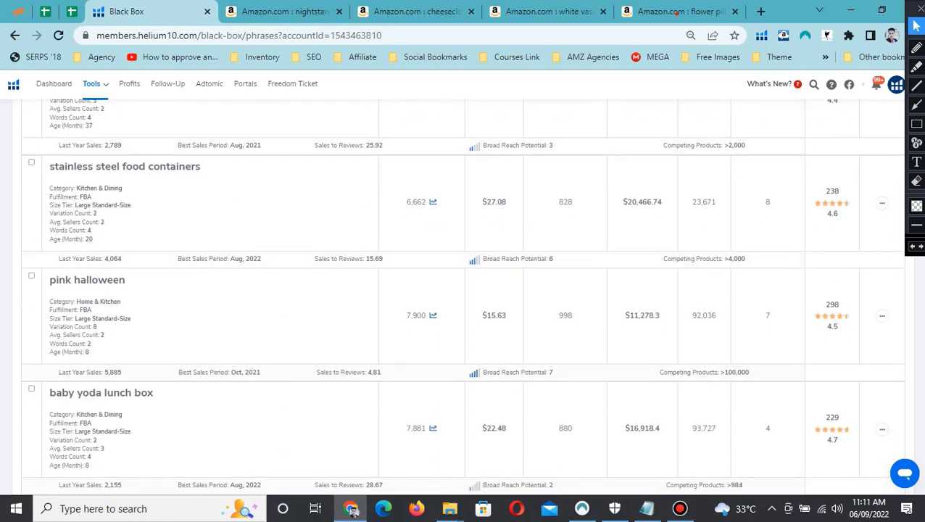
left_click(881, 203)
left_click(845, 221)
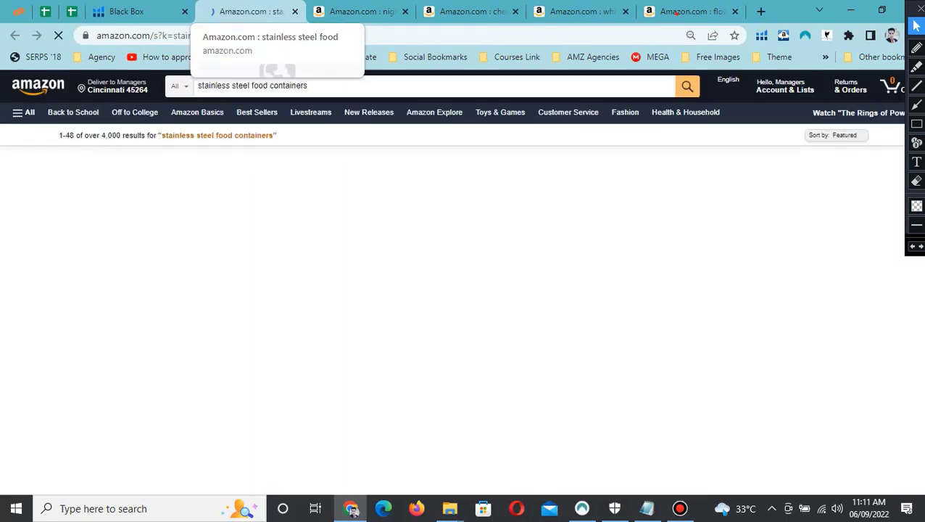
Check the opened Amazon searches for nightstand with charging station and cheesecloth table runner
left_click(348, 11)
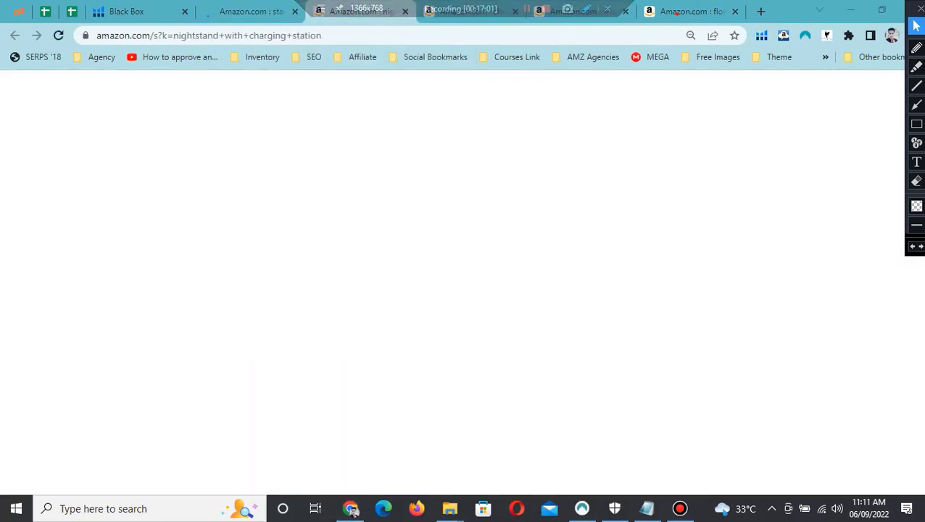
key("ctrl+Tab")
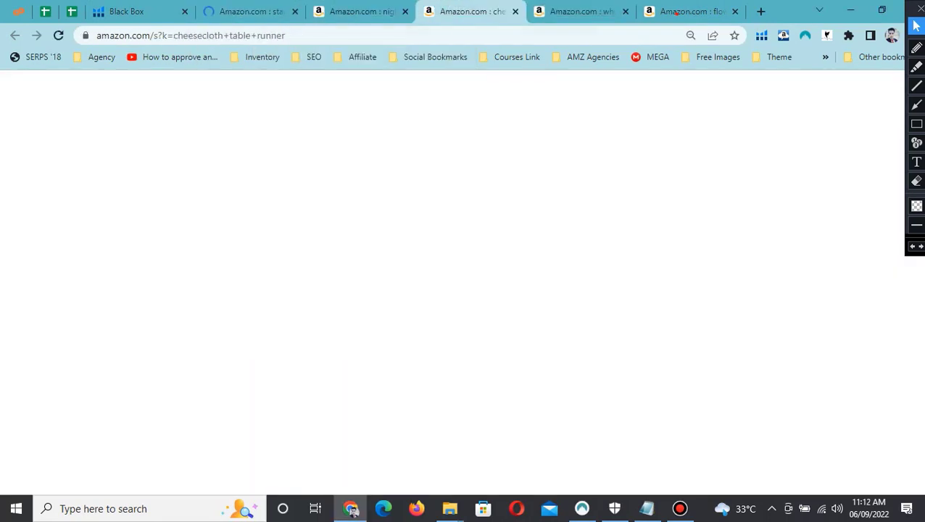
left_click(360, 10)
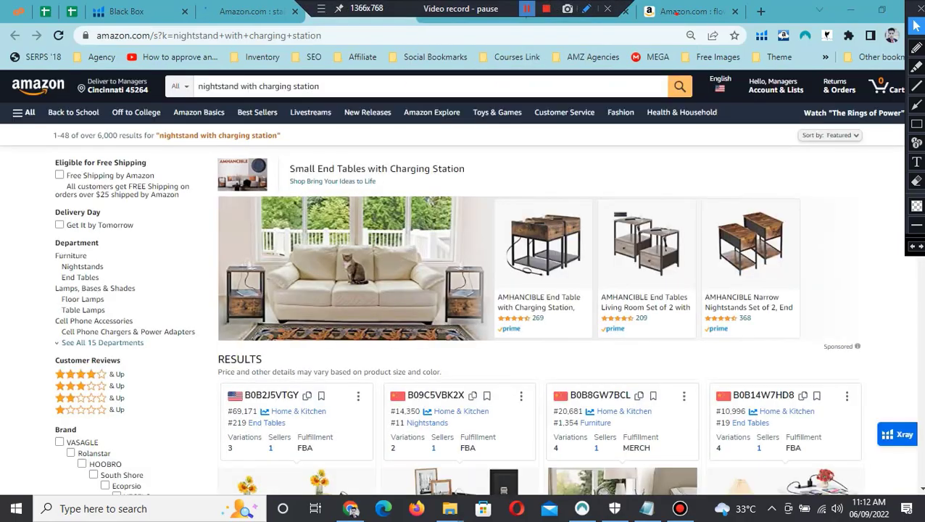
Examine the prices, review counts and sellers of the white vase listings on Amazon
left_click(579, 11)
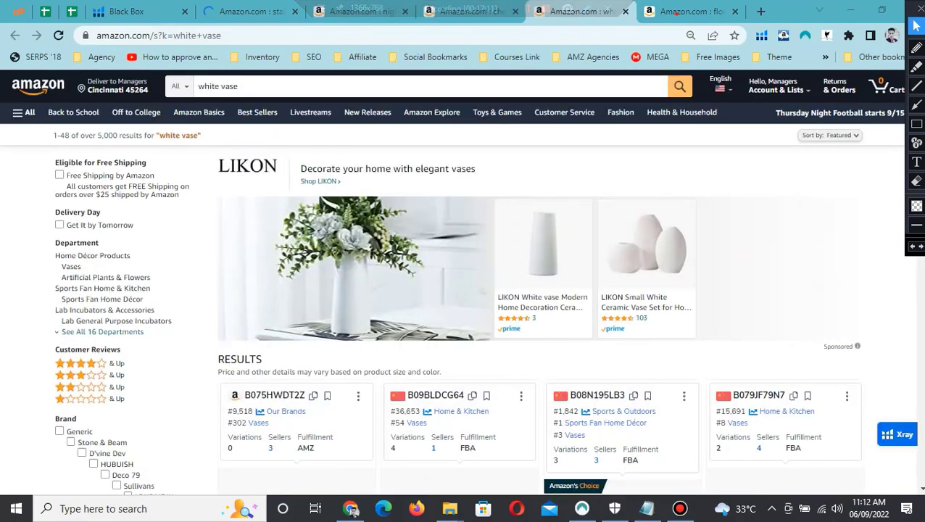
scroll(782, 290, "down", 5)
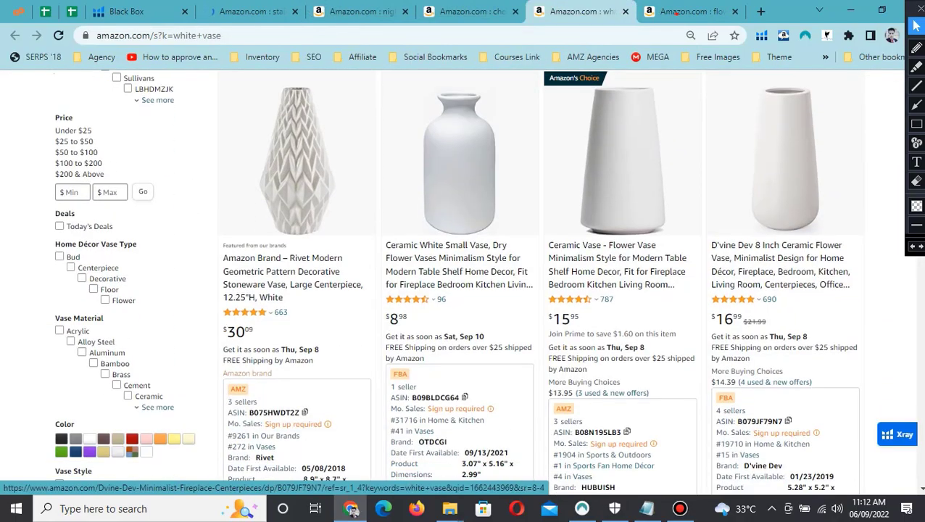
scroll(783, 290, "up", 4)
scroll(783, 290, "down", 6)
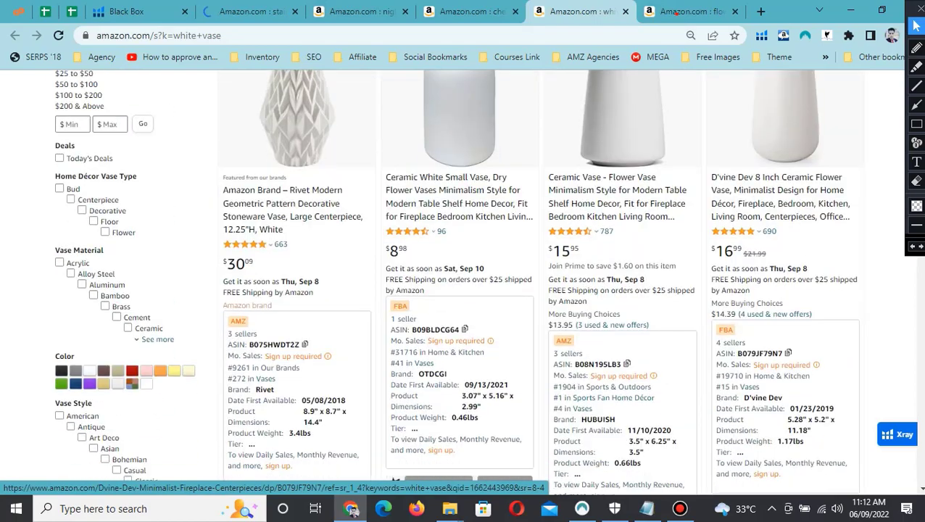
scroll(783, 290, "up", 3)
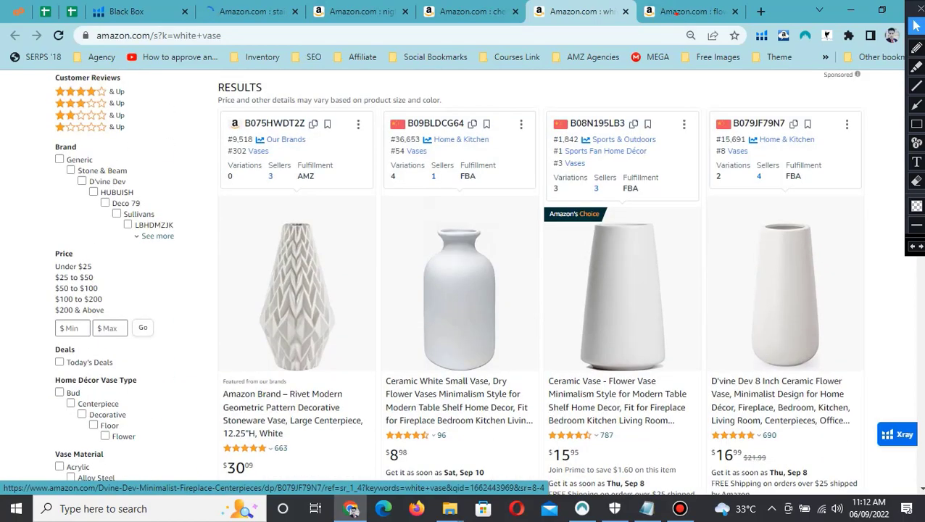
scroll(783, 290, "down", 2)
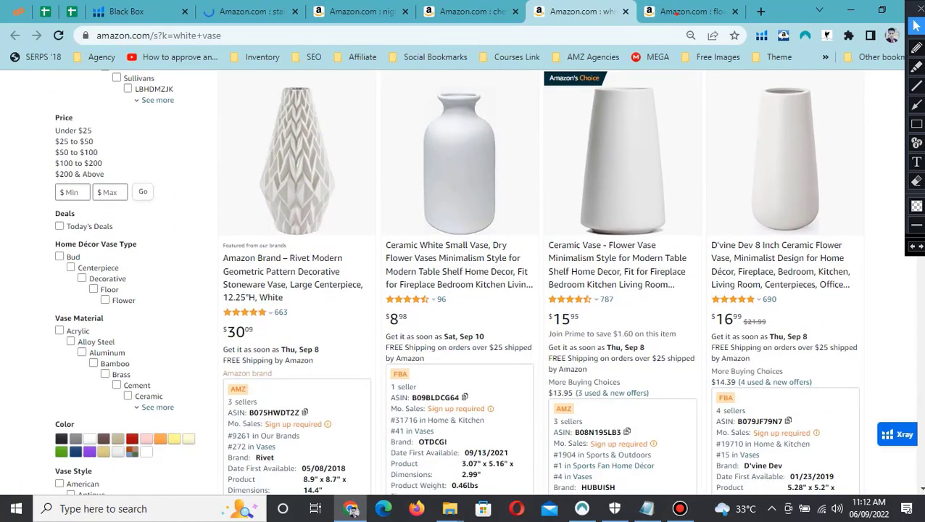
scroll(464, 282, "down", 8)
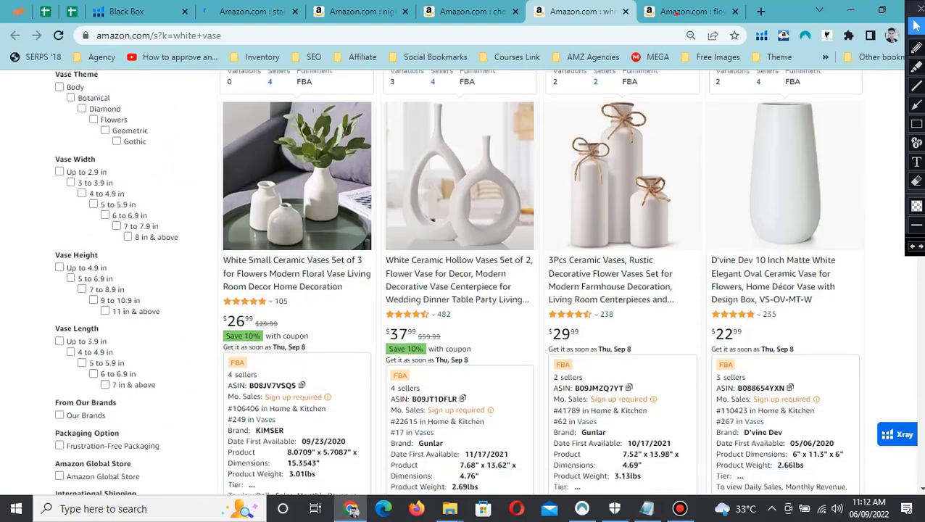
scroll(464, 282, "up", 2)
scroll(464, 282, "up", 10)
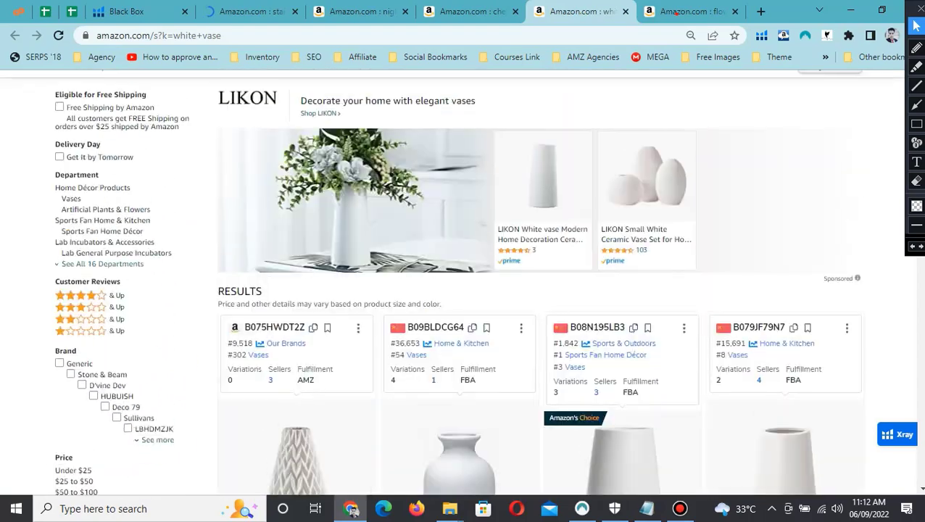
Compare the sales ranks, launch dates and fulfilment types of the first row of white vase results
scroll(464, 283, "down", 2)
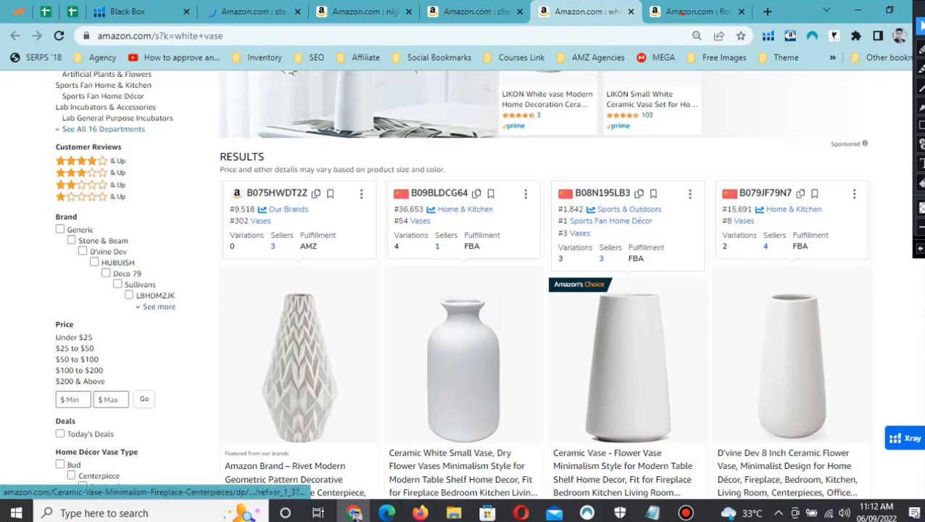
scroll(627, 363, "down", 2)
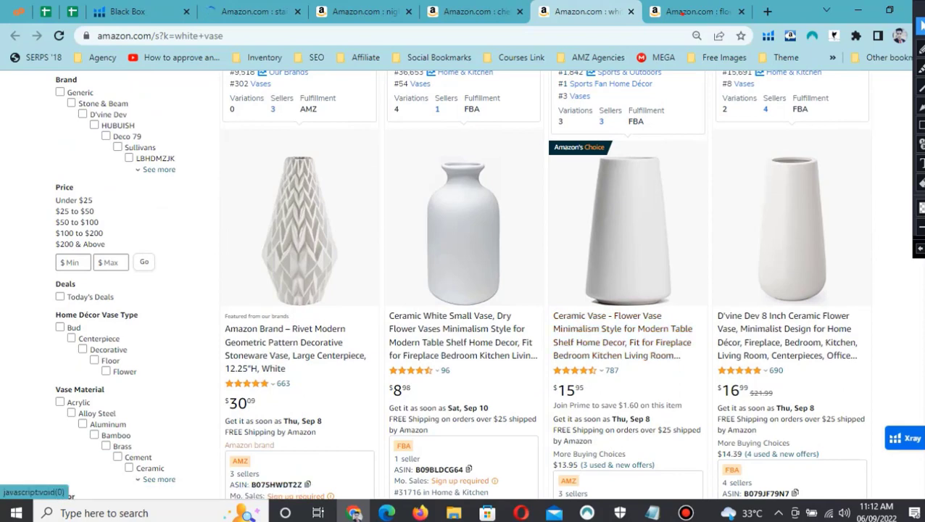
scroll(460, 284, "down", 3)
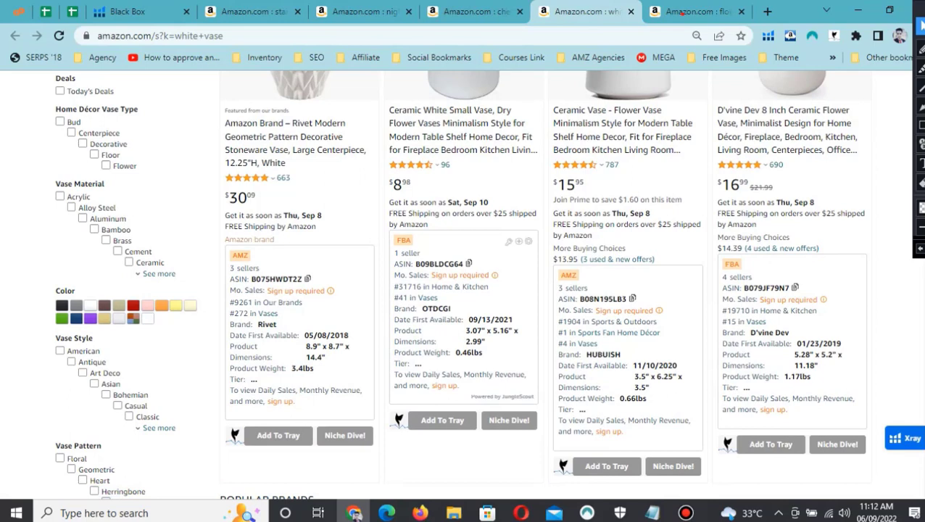
scroll(460, 285, "up", 2)
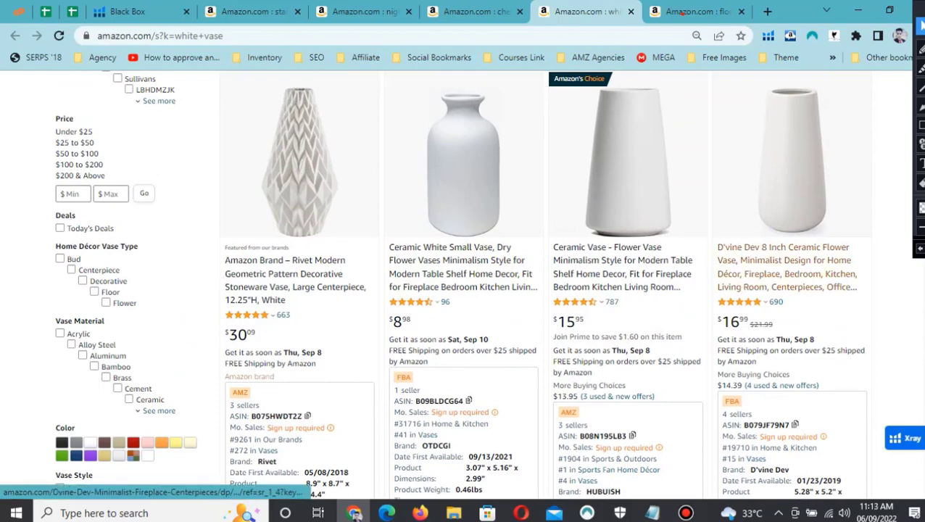
scroll(464, 290, "down", 2)
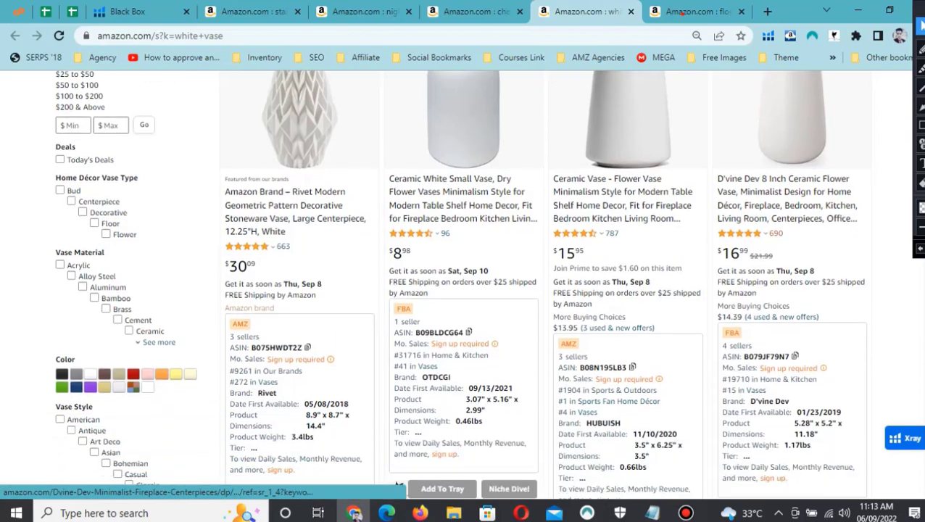
Check the white vase listings further down to the More Results section, and close that search
scroll(464, 290, "up", 4)
scroll(726, 495, "down", 5)
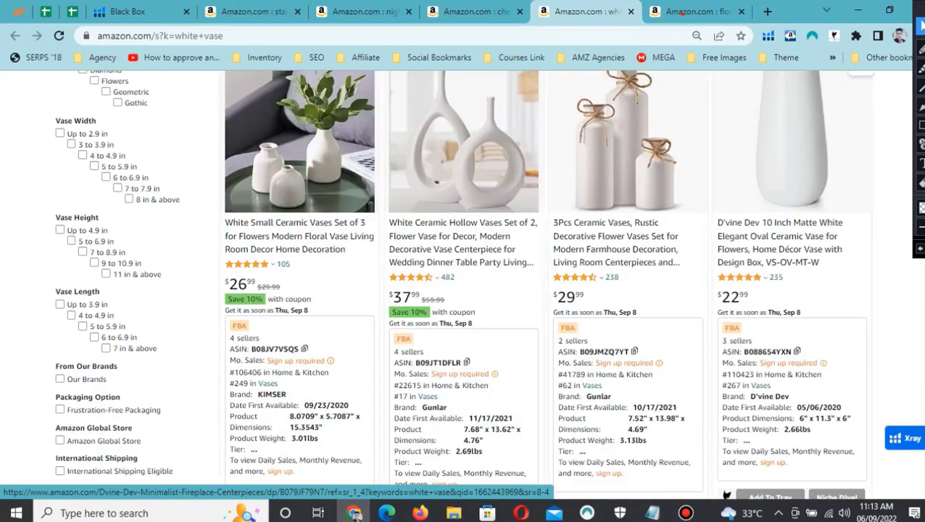
scroll(790, 290, "down", 1)
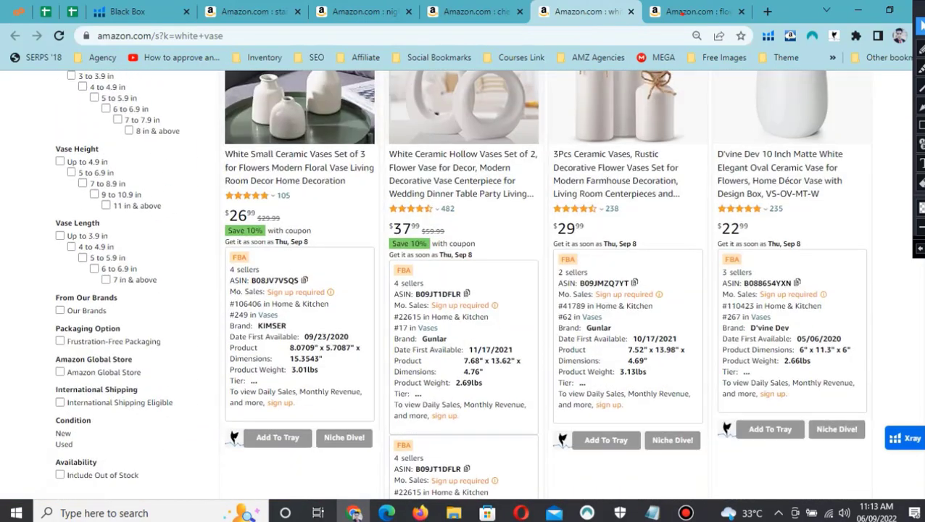
scroll(543, 290, "down", 8)
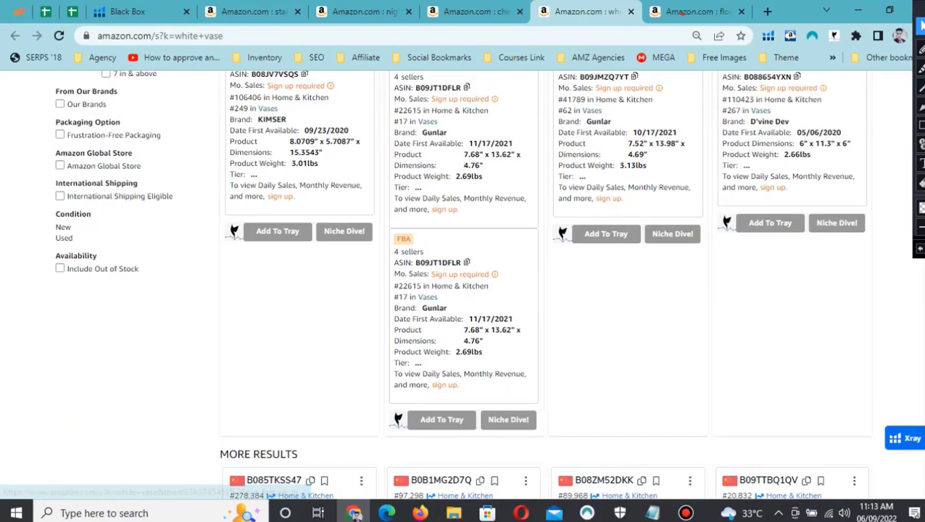
scroll(450, 377, "up", 2)
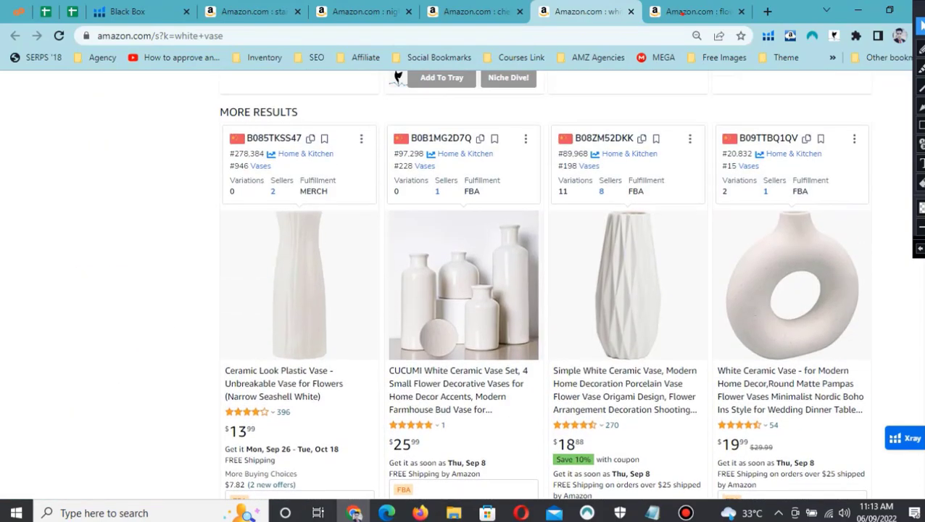
scroll(450, 377, "down", 6)
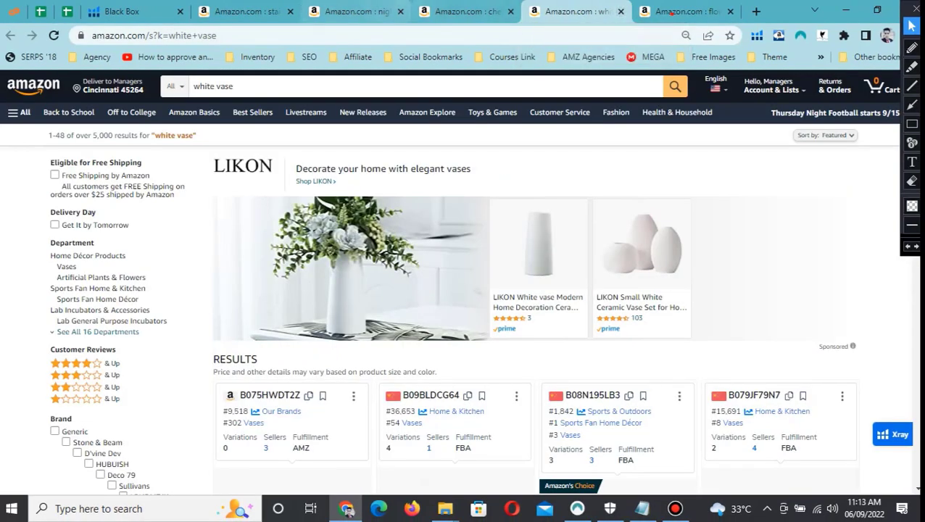
key("ctrl+w")
Examine the prices, review counts and launch dates of the first cheesecloth table runner results, above the Popular Brands section
scroll(463, 290, "down", 3)
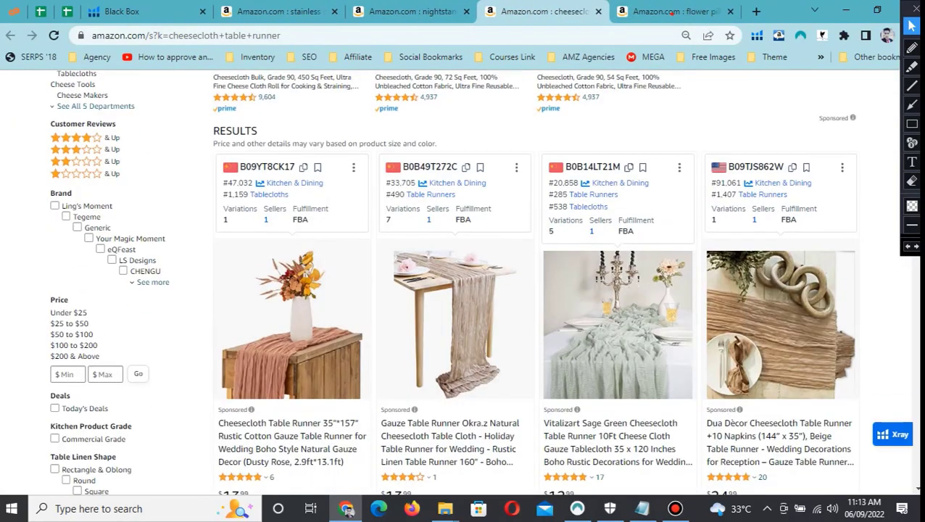
scroll(464, 290, "up", 3)
scroll(464, 290, "down", 5)
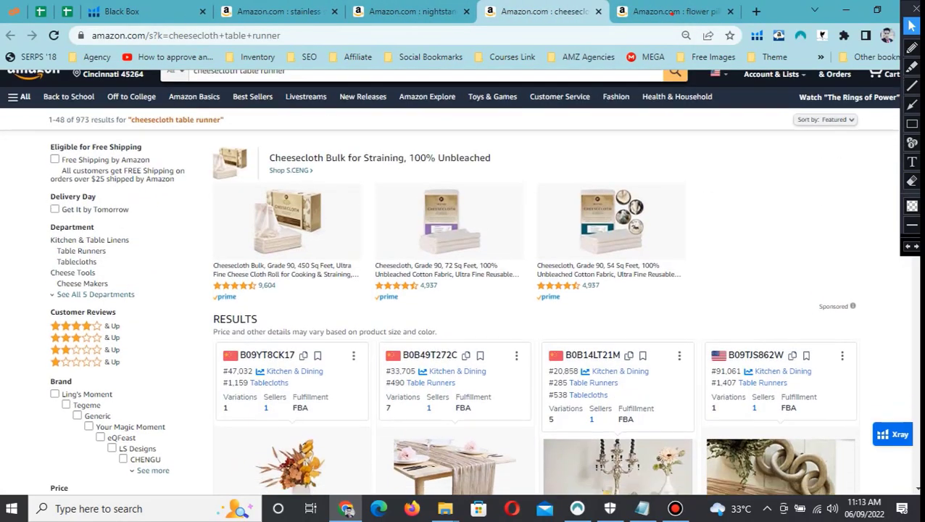
scroll(464, 290, "down", 1)
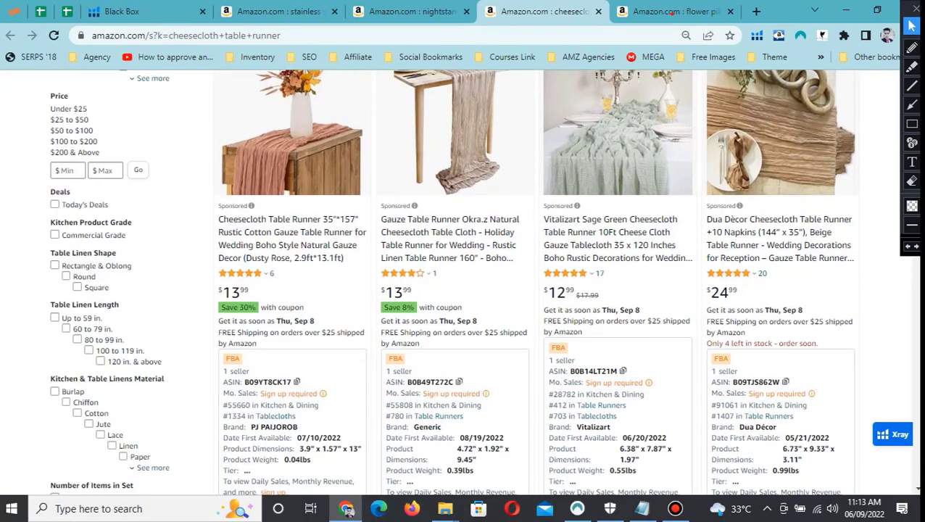
scroll(464, 290, "down", 9)
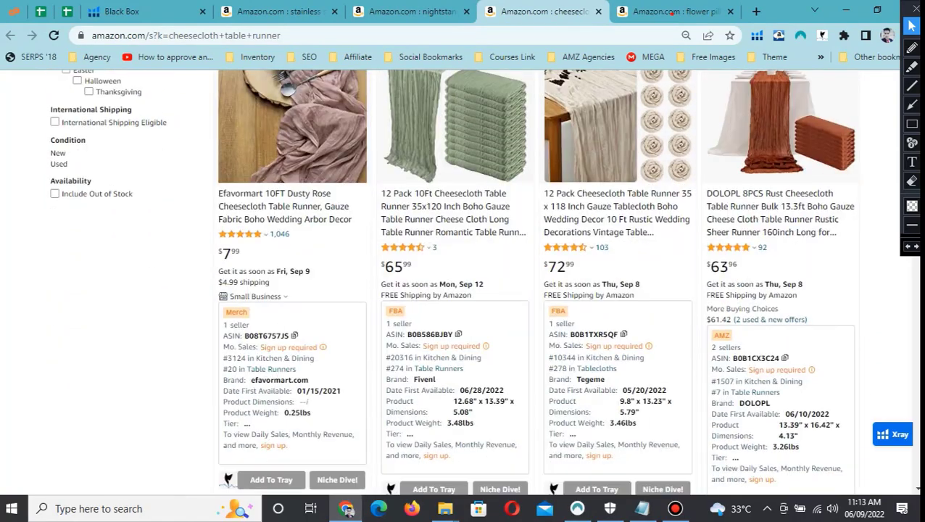
scroll(451, 282, "up", 1)
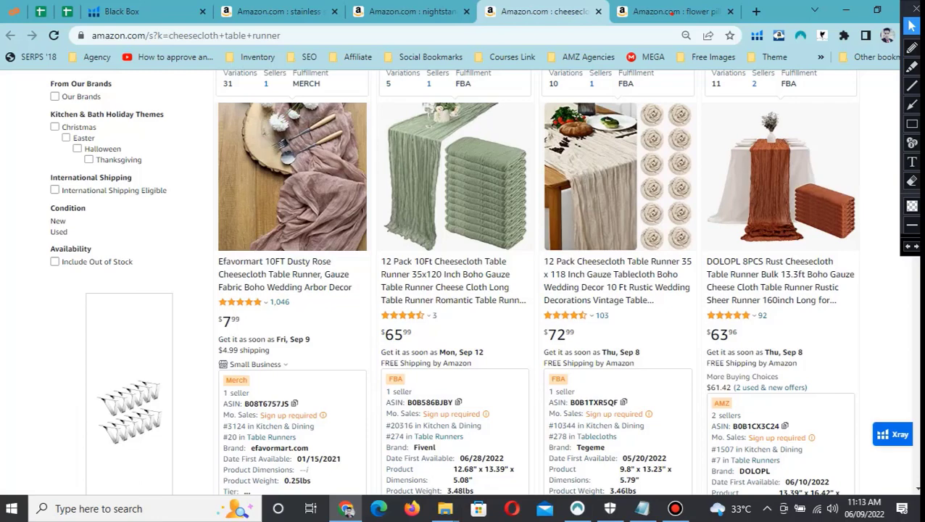
scroll(758, 317, "down", 1)
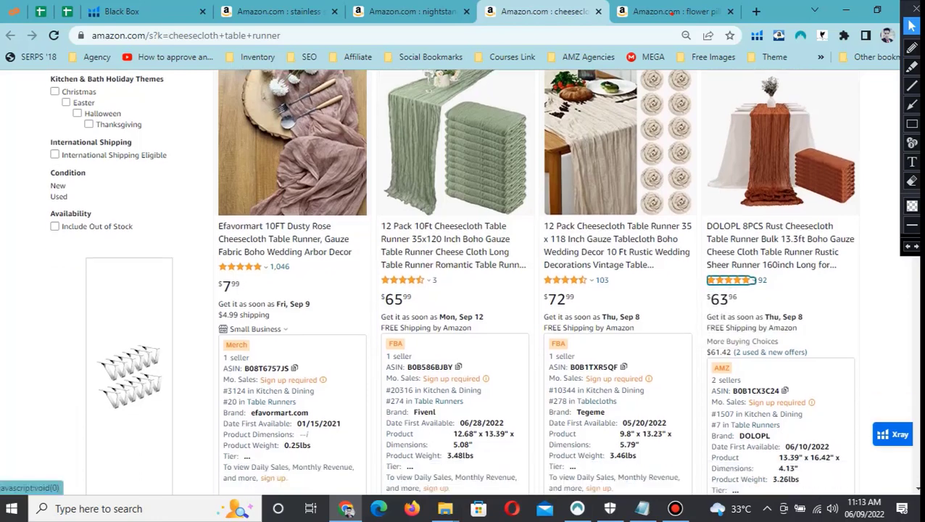
scroll(758, 318, "up", 1)
scroll(464, 282, "down", 8)
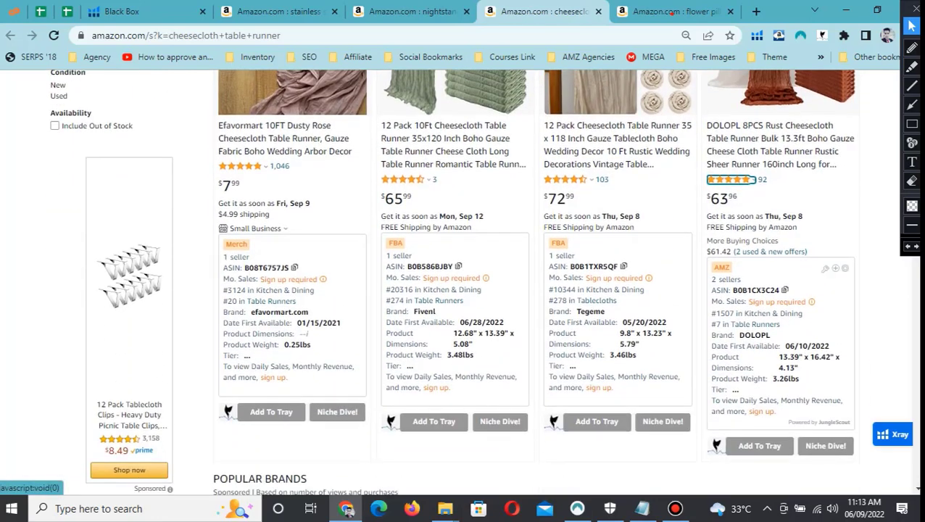
Compare the Popular Brands table runner listings by product type, price, review count and seller data
scroll(464, 283, "up", 2)
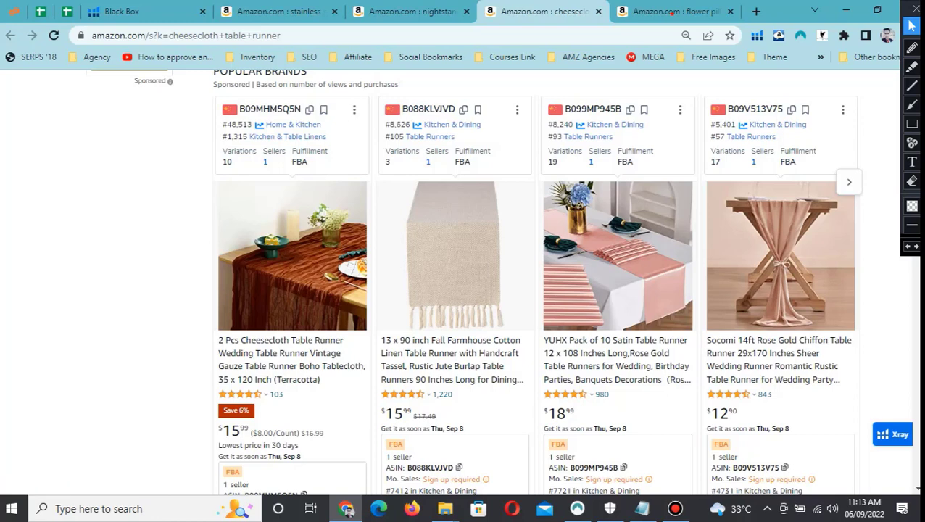
double_click(237, 136)
scroll(536, 283, "down", 3)
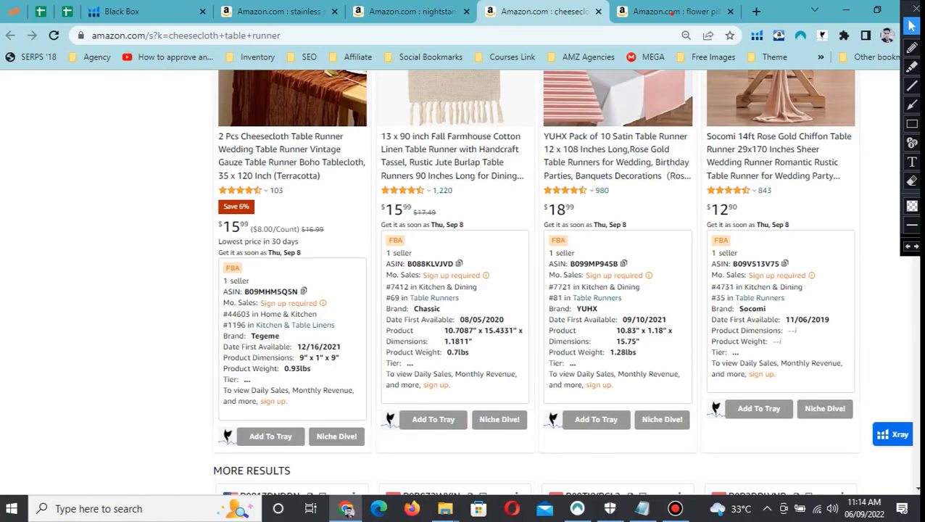
scroll(536, 283, "up", 2)
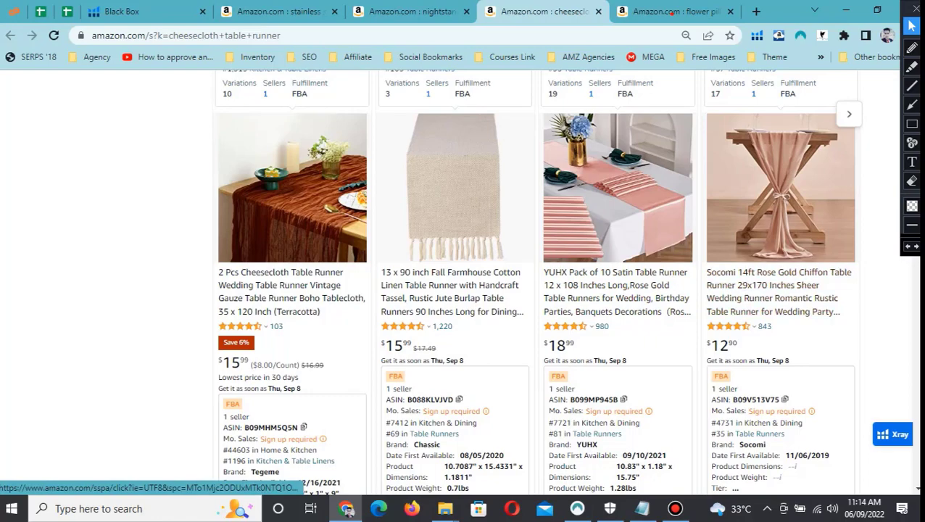
scroll(537, 283, "down", 8)
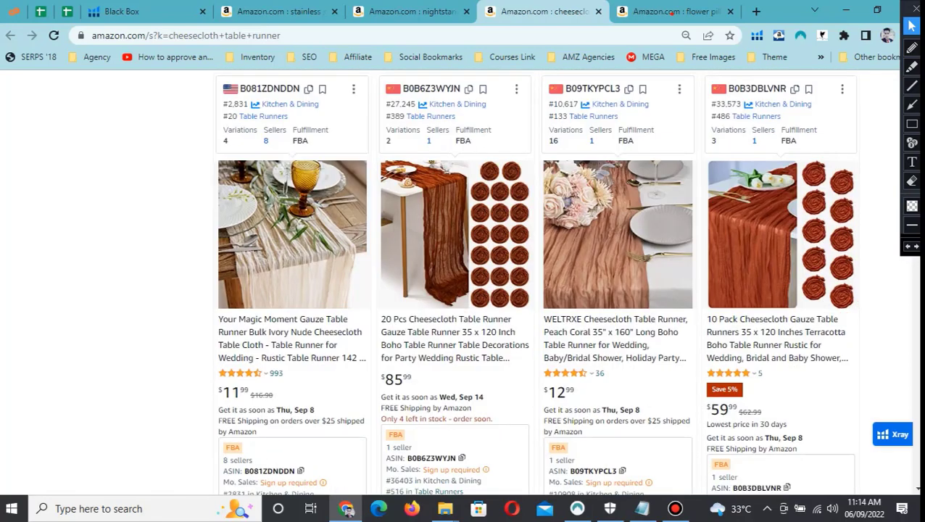
scroll(536, 283, "up", 6)
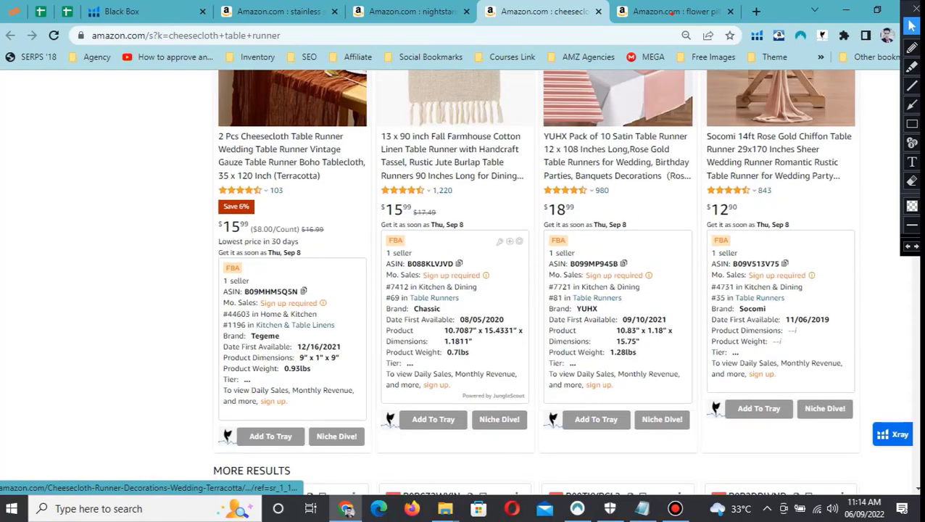
scroll(536, 282, "up", 2)
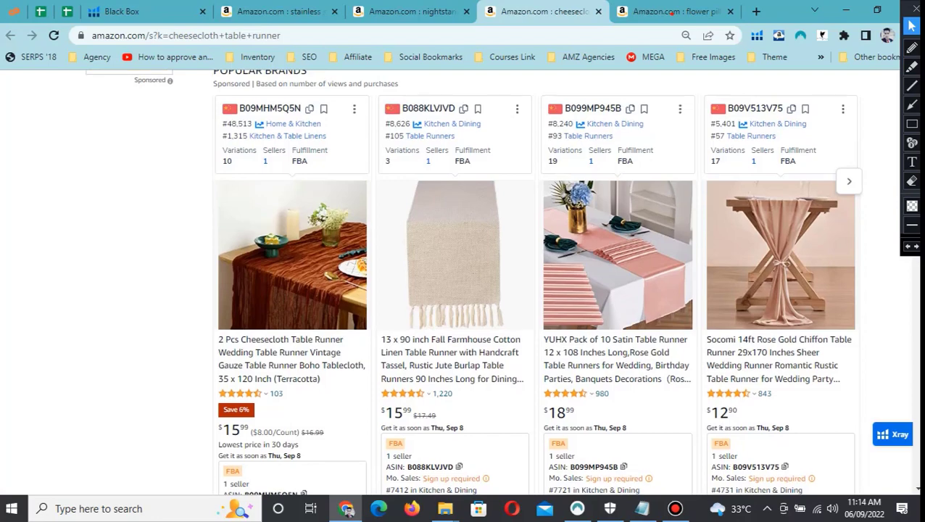
scroll(536, 283, "down", 4)
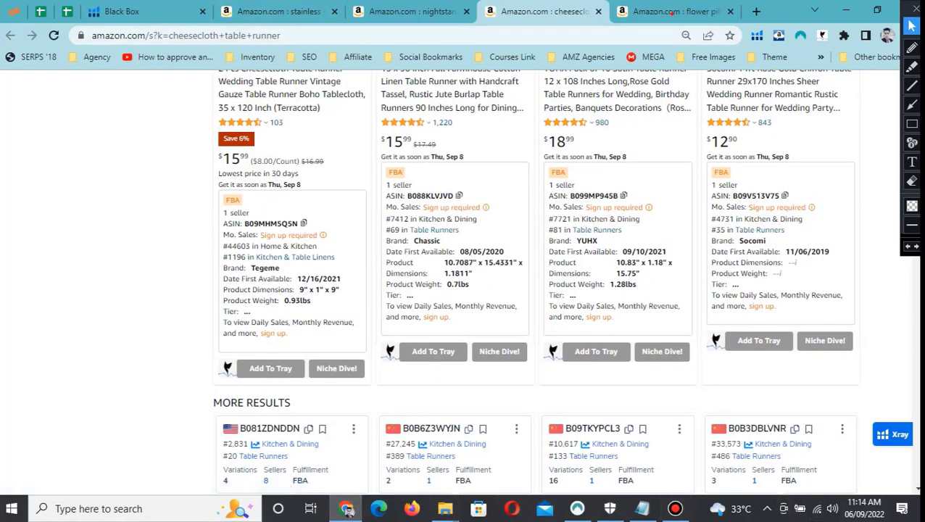
Review the cheesecloth table runner listings under More Results and compare them with the sections above
scroll(536, 282, "down", 5)
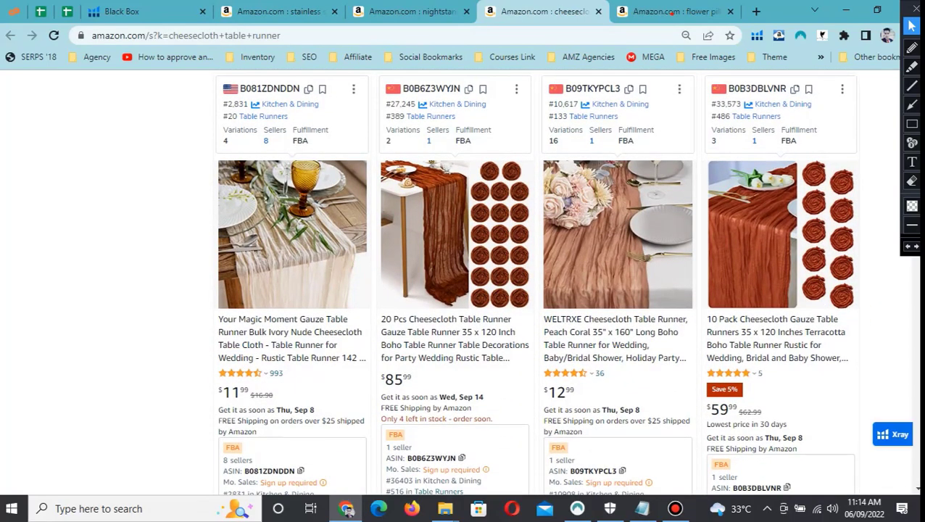
scroll(537, 282, "down", 8)
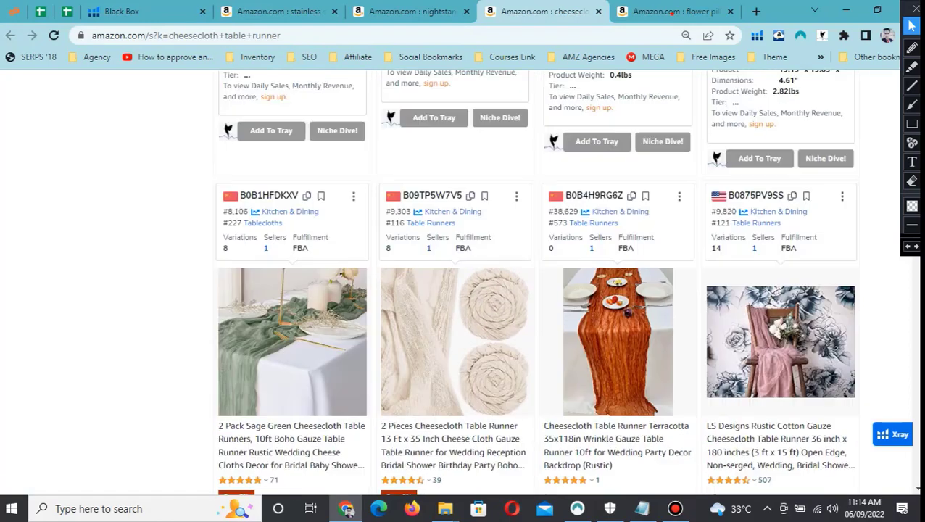
scroll(616, 239, "up", 6)
scroll(449, 392, "up", 4)
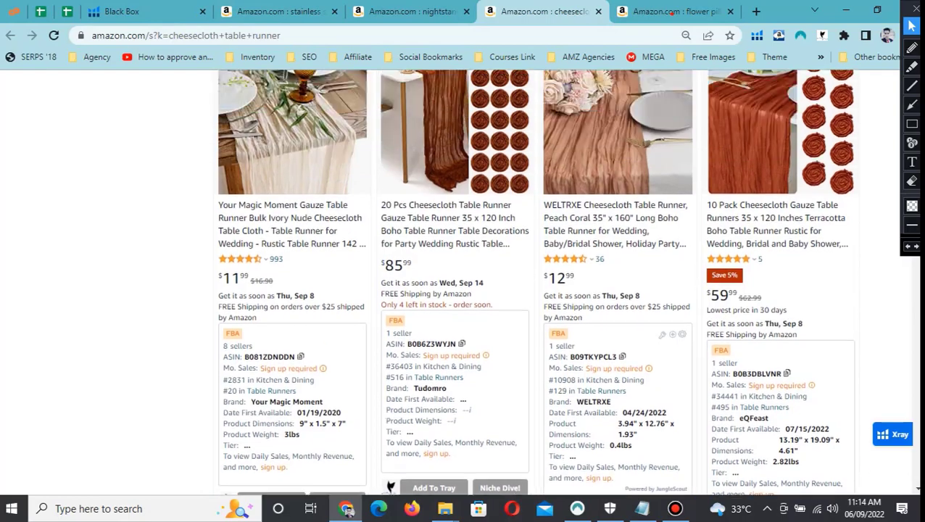
scroll(449, 391, "up", 8)
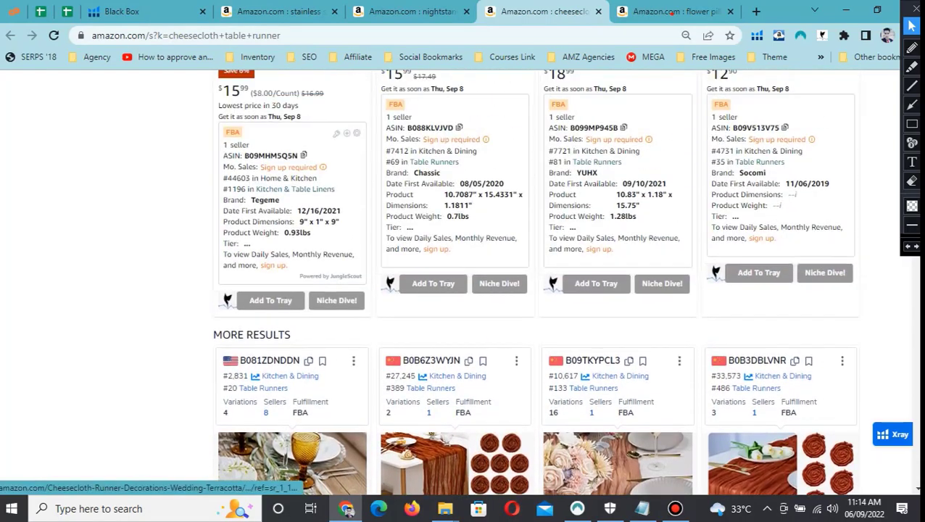
scroll(449, 392, "down", 5)
scroll(464, 290, "down", 2)
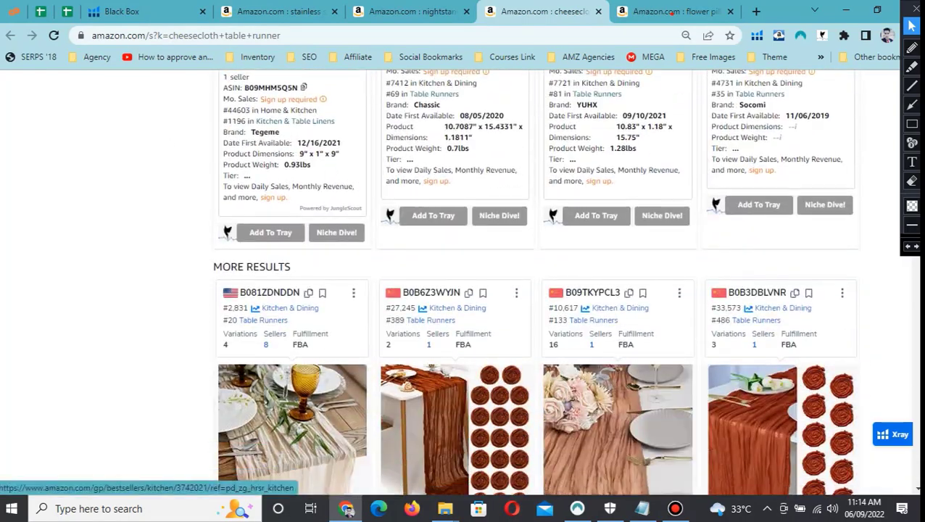
scroll(464, 290, "up", 7)
scroll(464, 290, "up", 5)
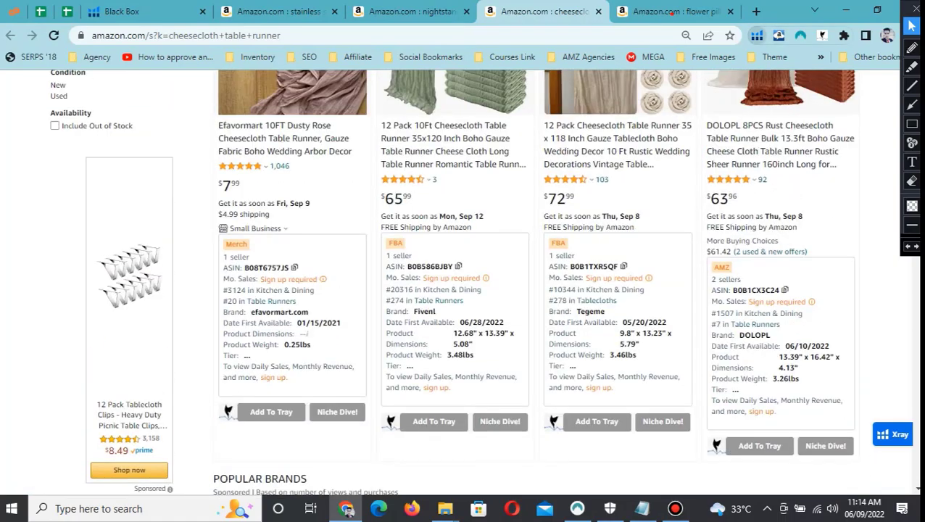
Run Helium 10 Xray on the cheesecloth table runner search and examine the listings' revenue, review velocity, dimensions, weight and creation dates
left_click(756, 35)
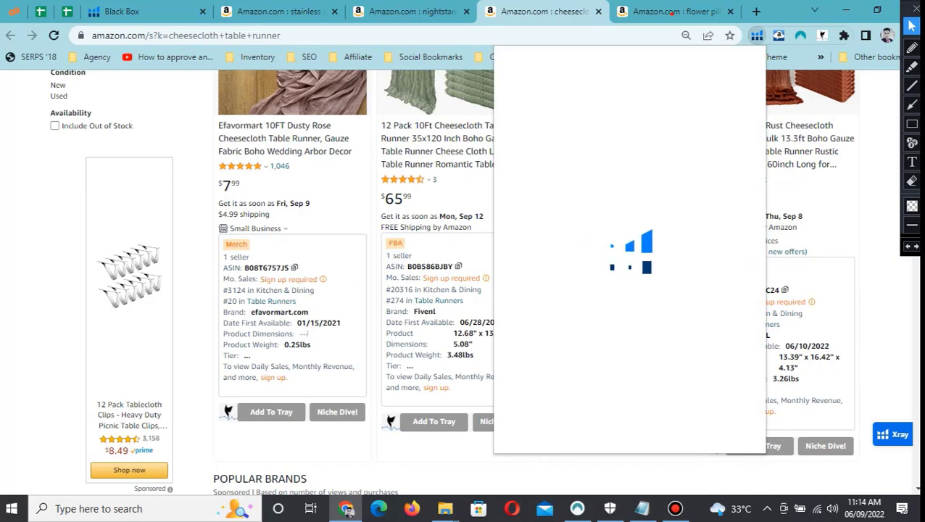
key("Escape")
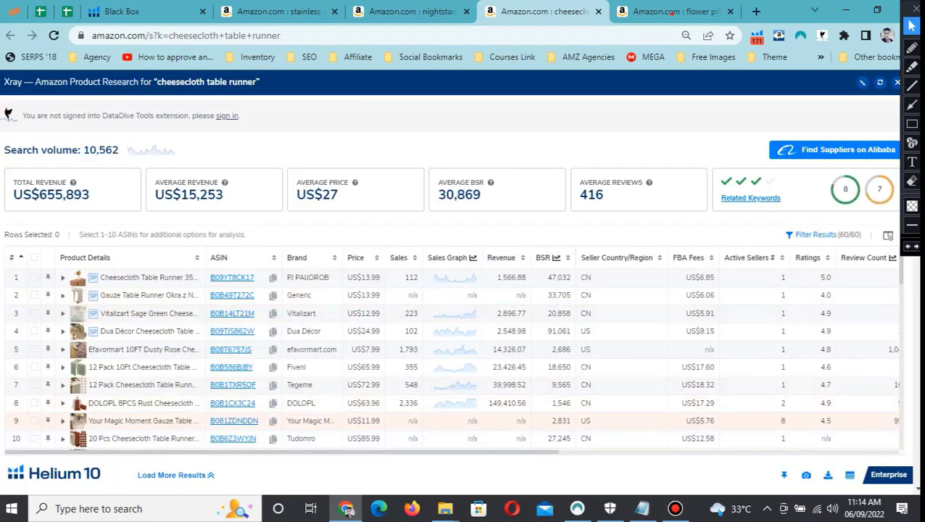
mouse_move(236, 403)
scroll(464, 355, "right", 8)
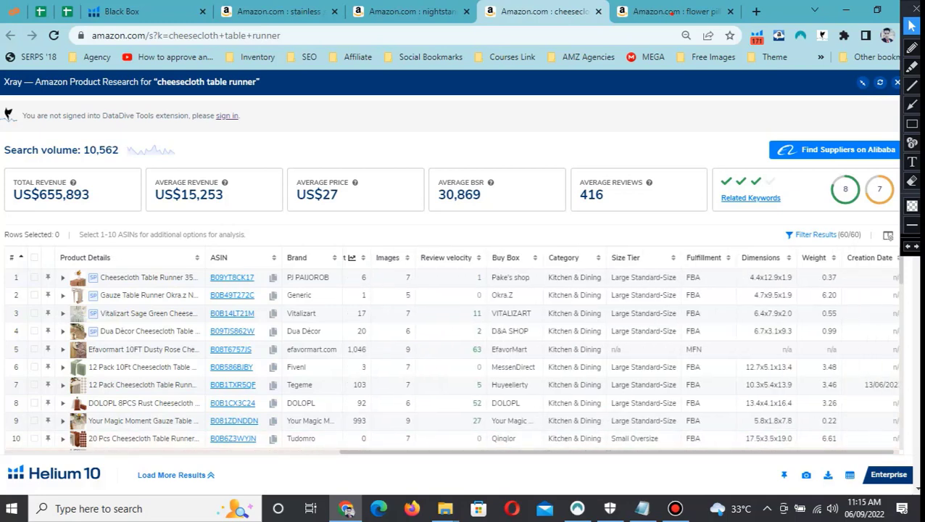
scroll(618, 353, "right", 1)
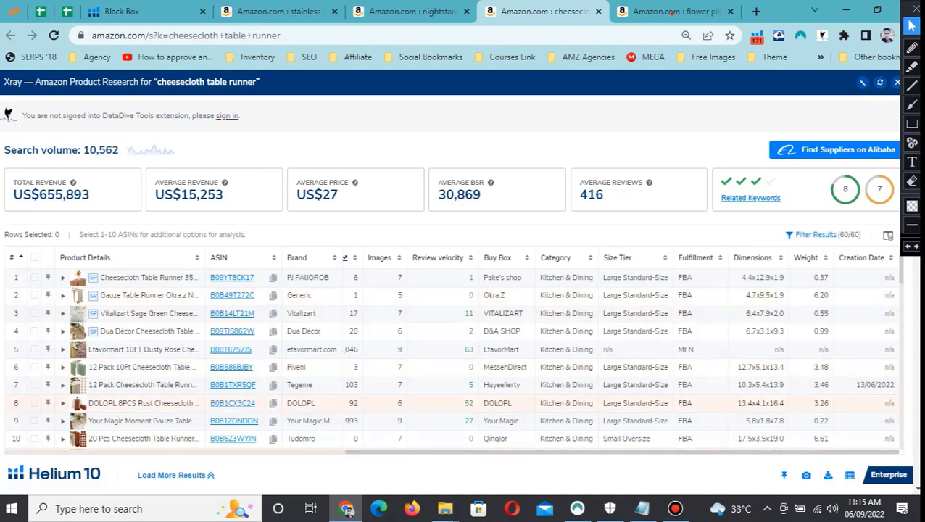
mouse_move(233, 385)
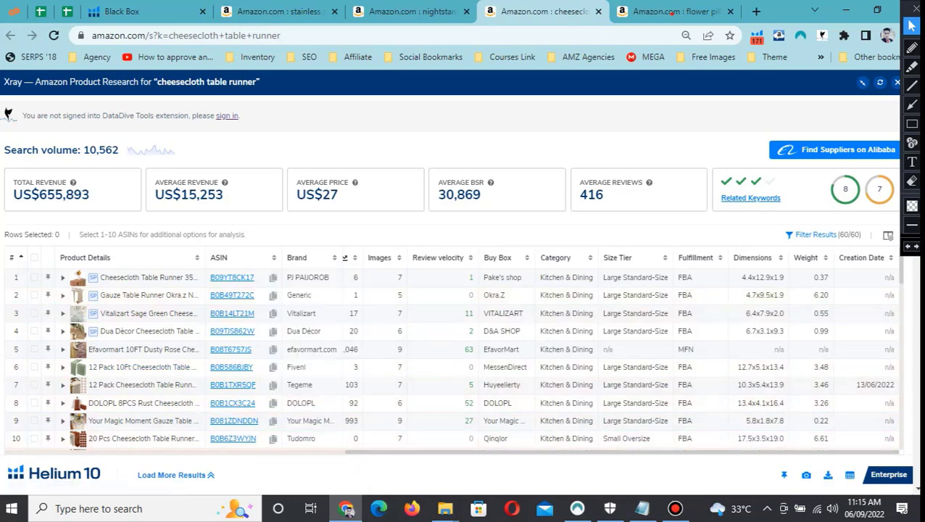
Review the cheesecloth table runner listings in Xray and sort them by revenue, highest first
scroll(464, 348, "down", 3)
left_click_drag(88, 391, 897, 435)
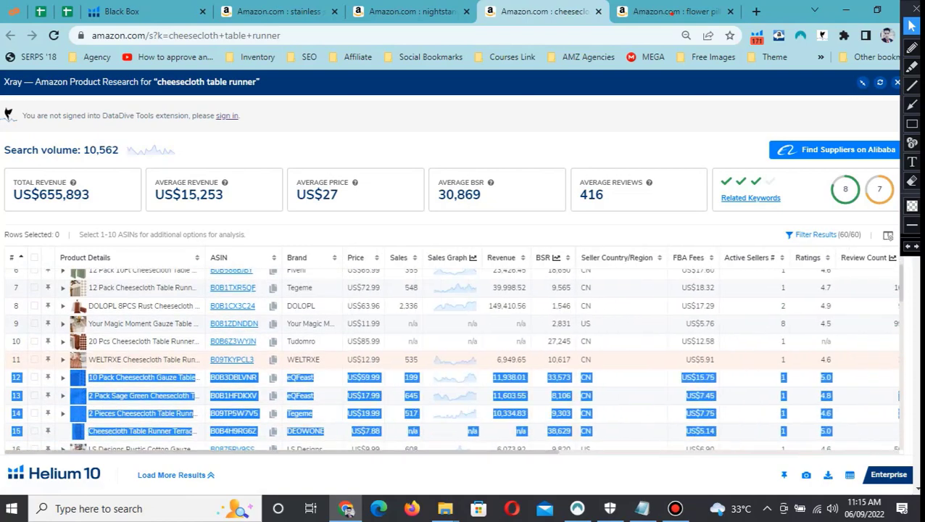
scroll(464, 355, "up", 3)
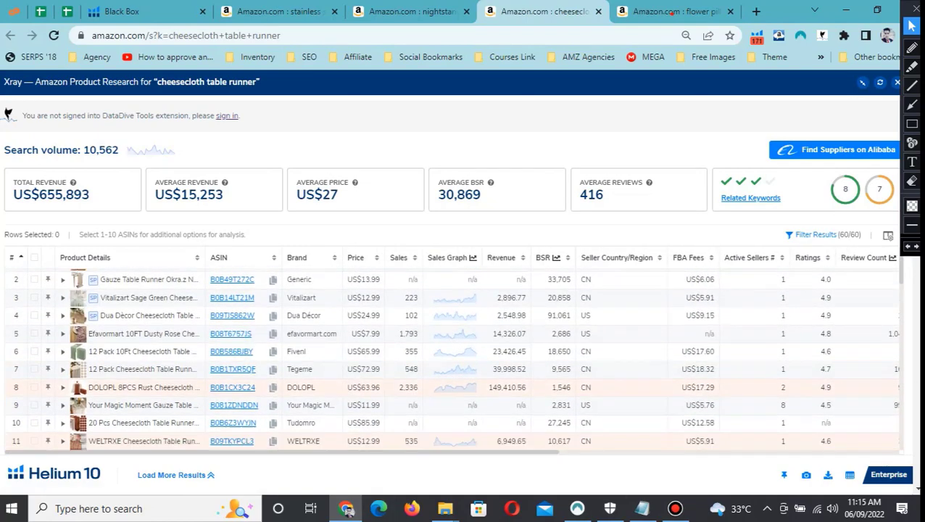
scroll(449, 358, "down", 6)
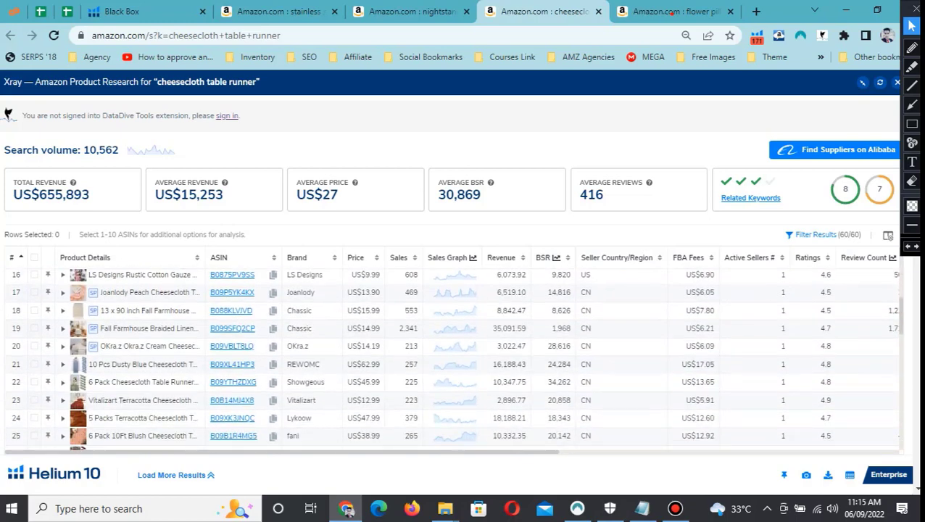
left_click(500, 258)
left_click(501, 258)
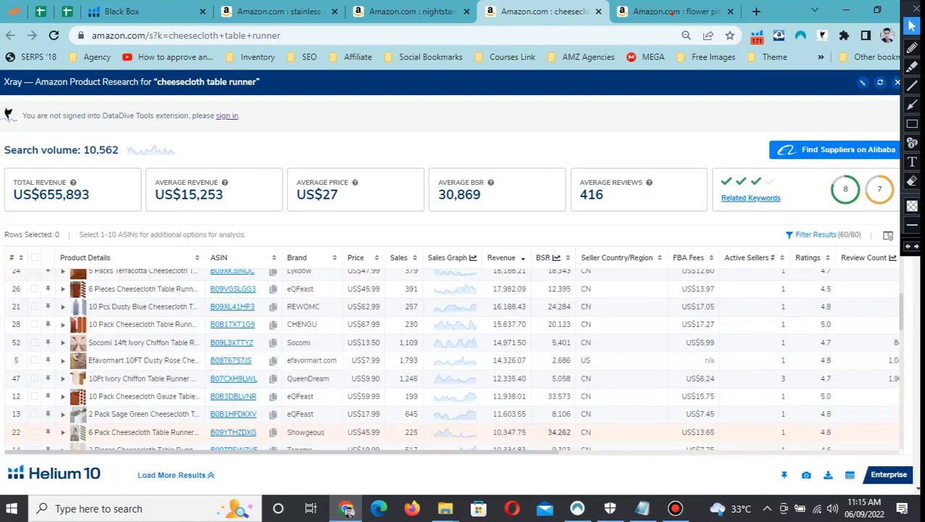
Open the highest-revenue DOLOPL rust table runner listing in a new tab and compare the top earners' review velocity, dimensions, weight and creation dates
mouse_move(232, 277)
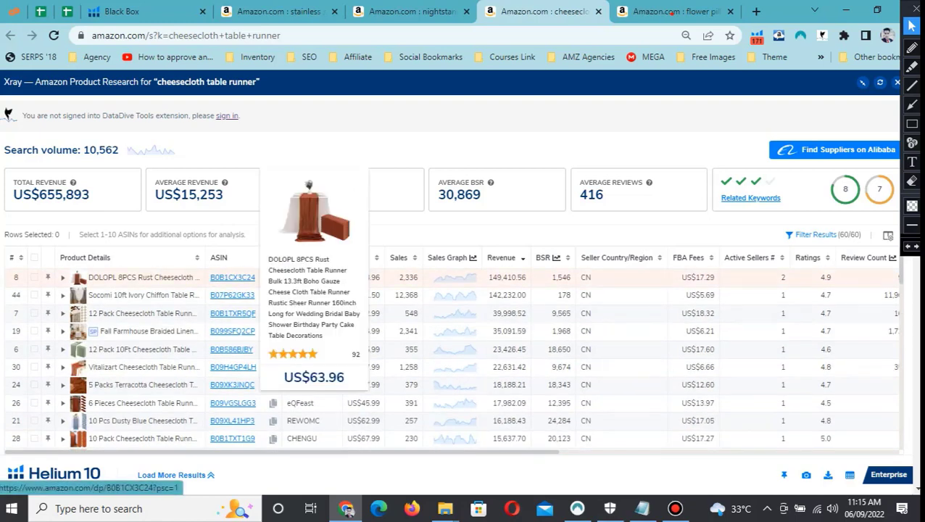
middle_click(232, 277)
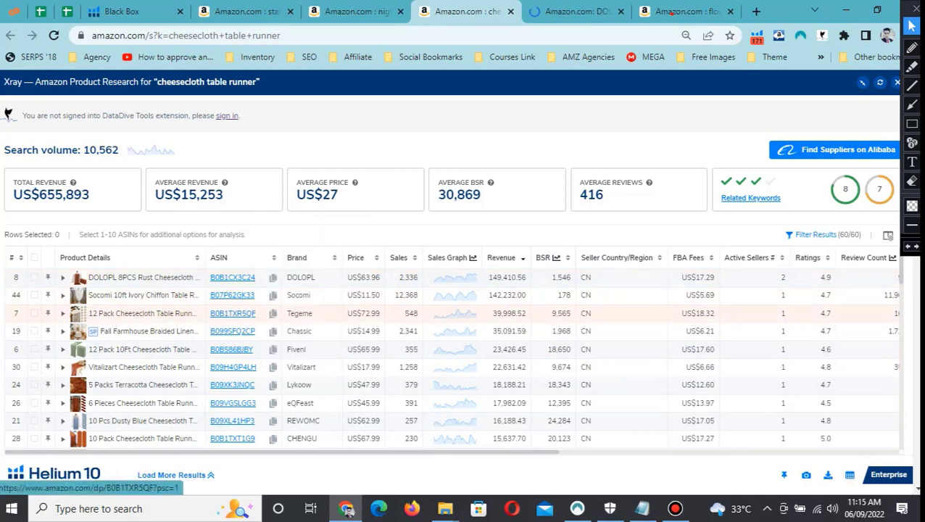
mouse_move(232, 313)
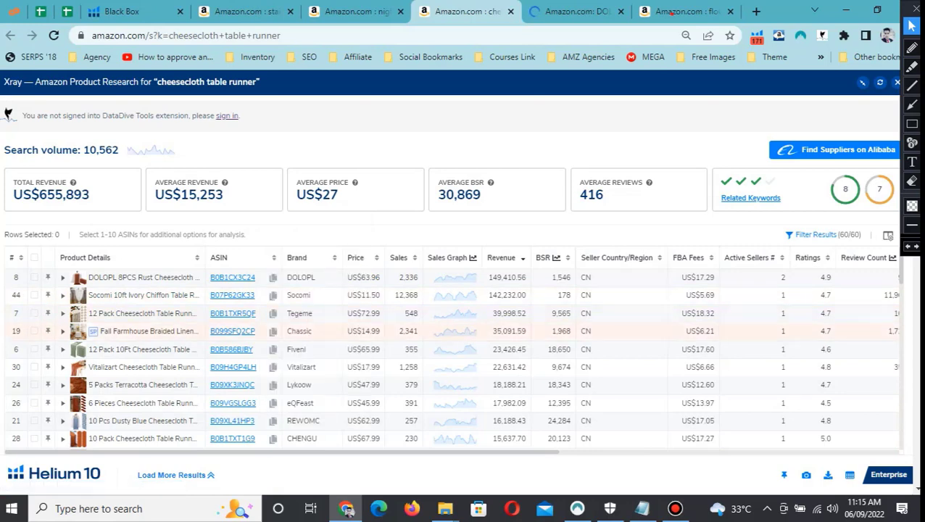
scroll(449, 355, "right", 10)
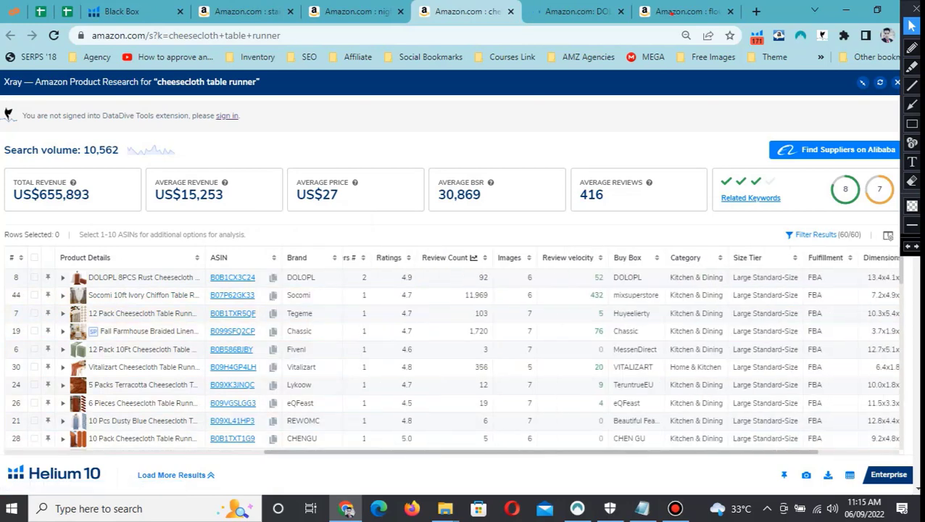
scroll(450, 355, "right", 3)
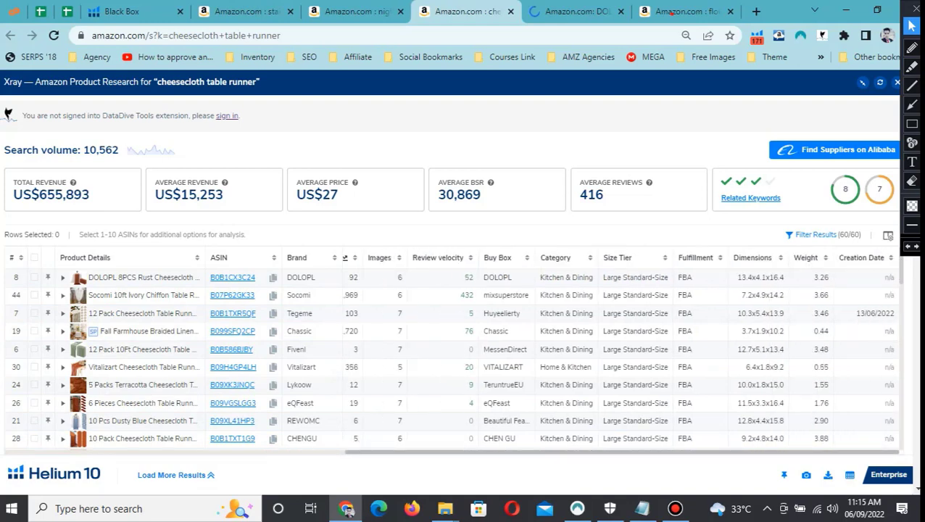
scroll(450, 356, "left", 10)
scroll(449, 355, "left", 3)
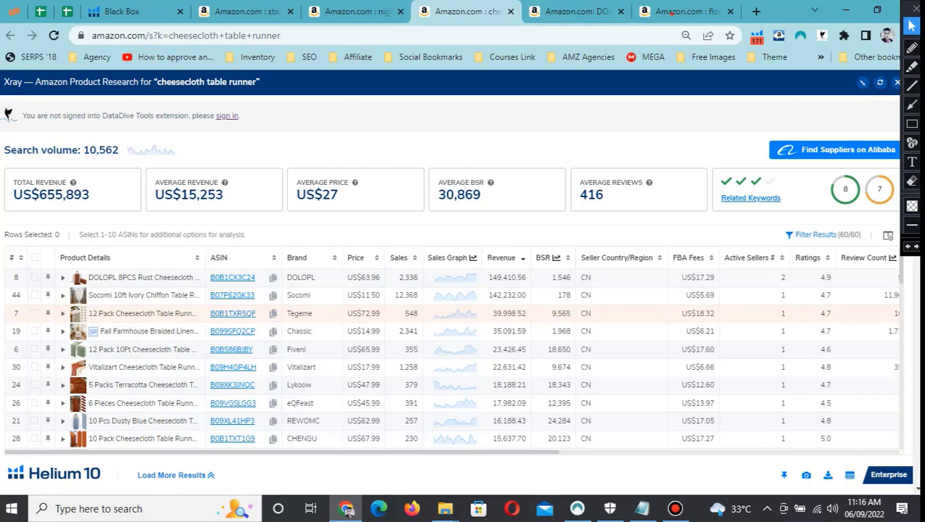
Examine the DOLOPL 8-piece listing's title, price, package contents and item description bullets
left_click(564, 11)
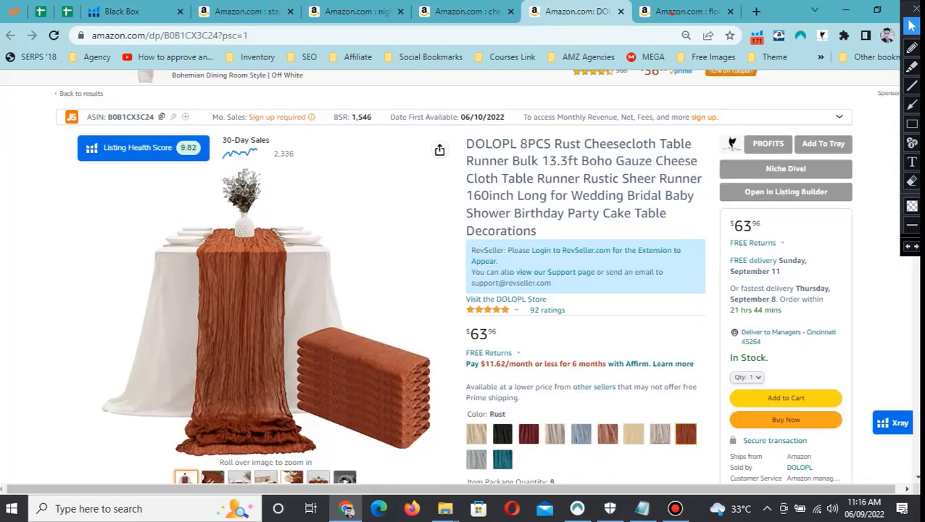
scroll(450, 276, "down", 3)
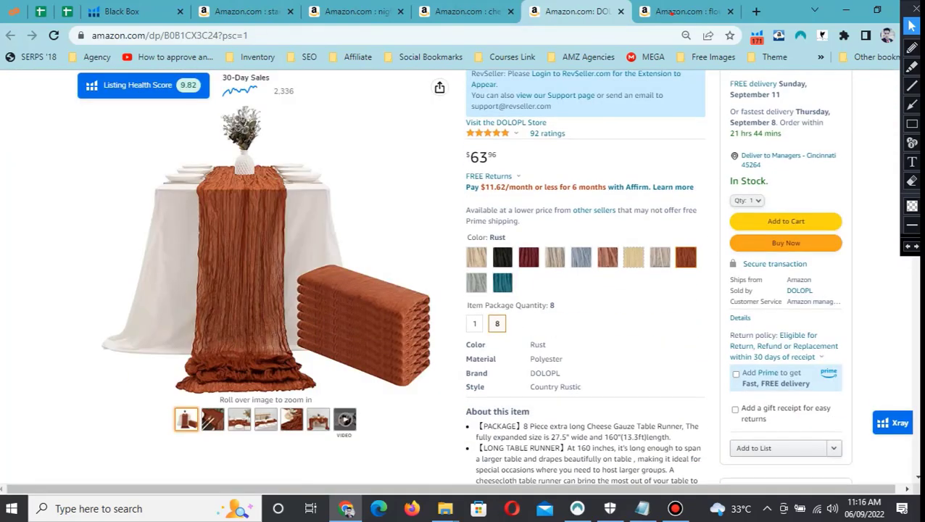
scroll(584, 275, "down", 2)
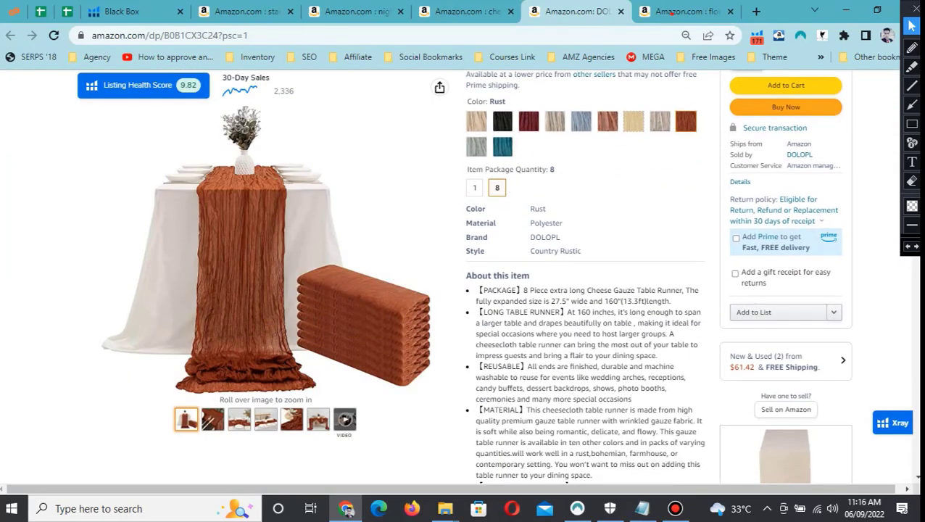
left_click_drag(511, 290, 524, 290)
scroll(449, 290, "up", 6)
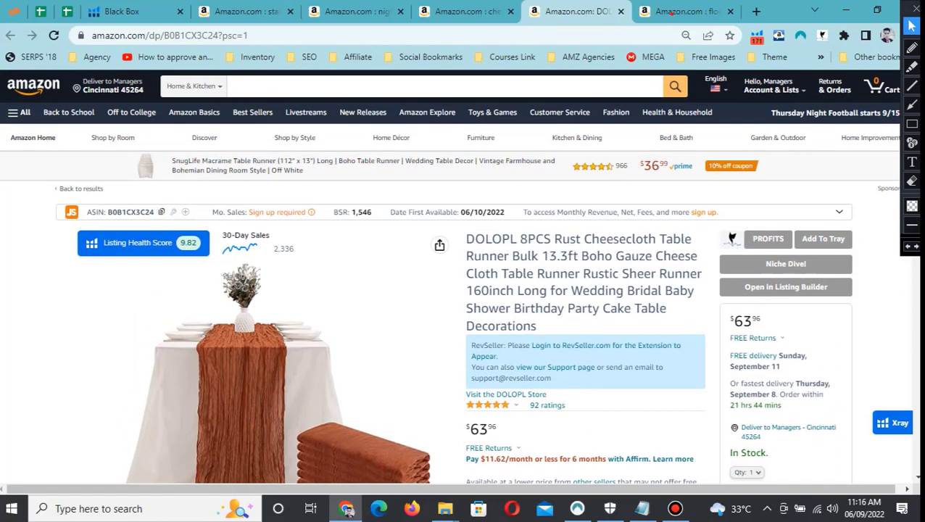
scroll(449, 276, "down", 2)
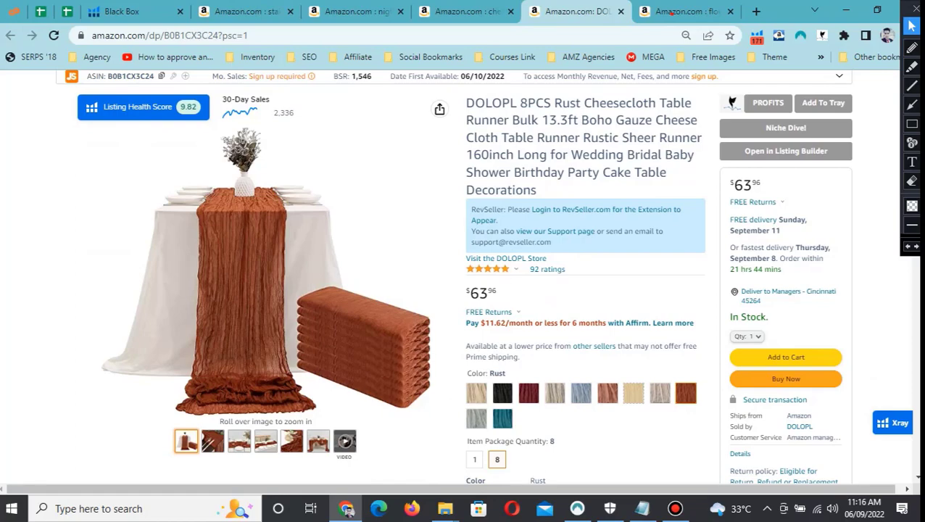
scroll(732, 102, "down", 6)
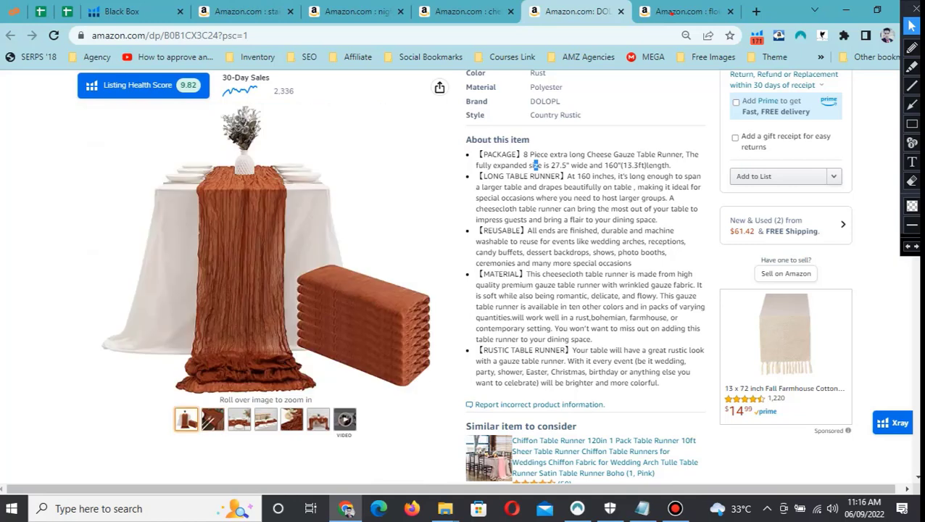
Inspect the DOLOPL listing's close-up product photo, colour variations, package quantity options and seller details
scroll(732, 102, "up", 5)
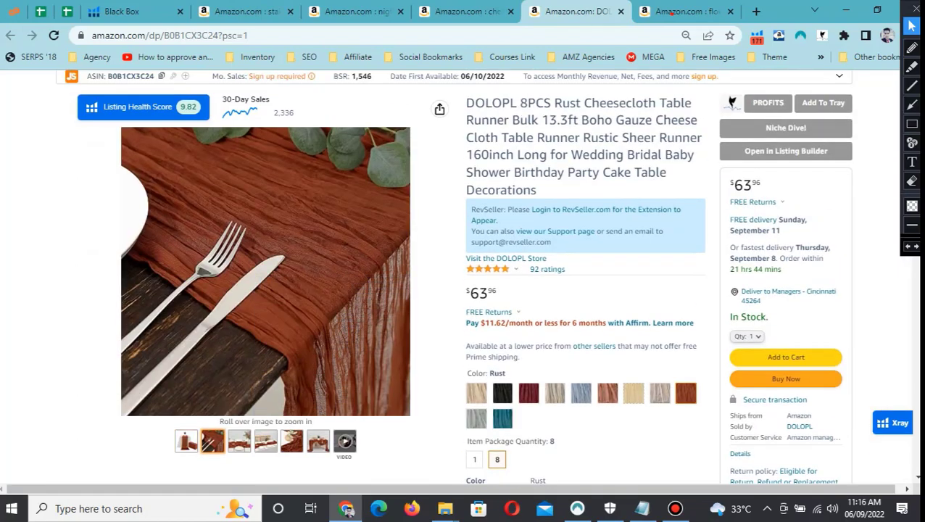
scroll(732, 102, "up", 2)
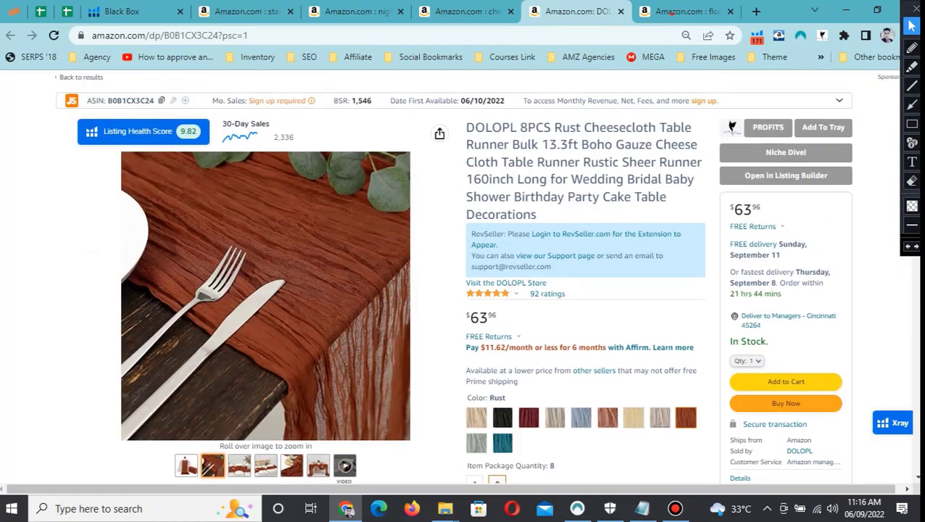
scroll(732, 102, "down", 2)
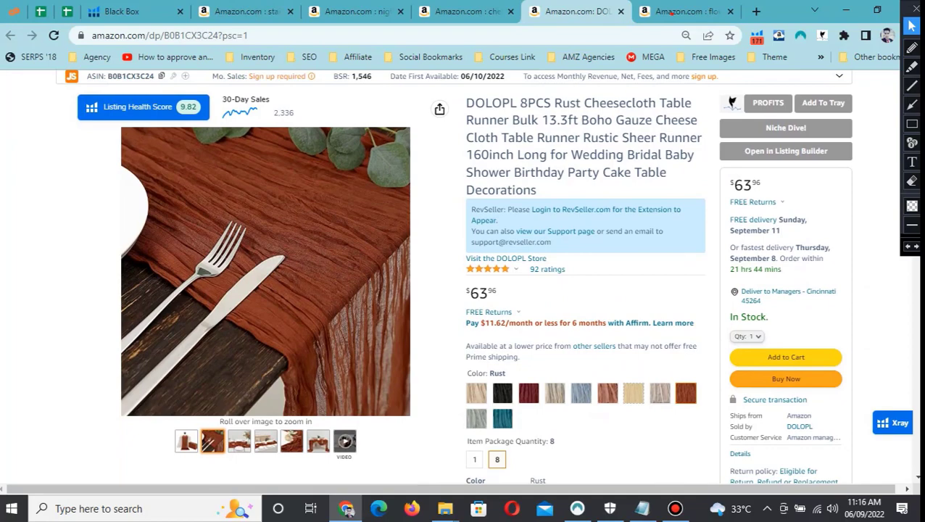
scroll(732, 101, "down", 2)
scroll(732, 101, "up", 2)
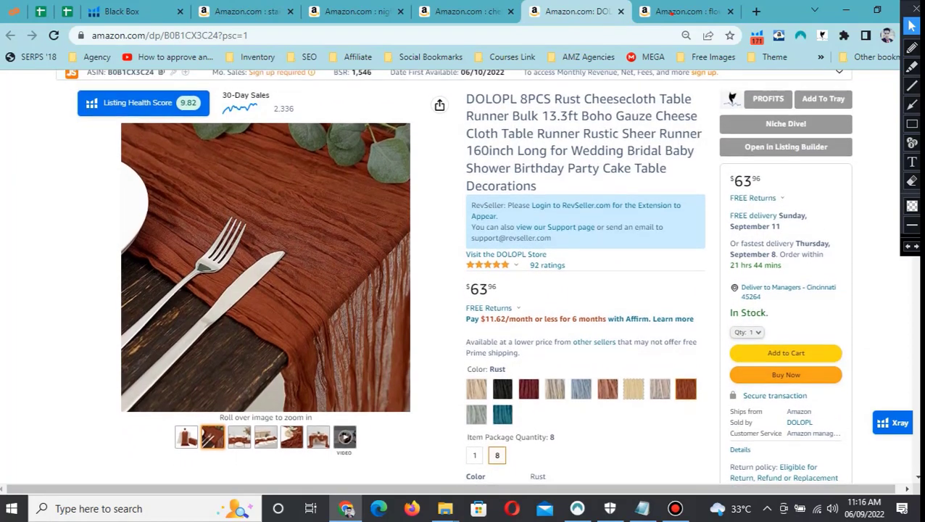
scroll(732, 102, "down", 2)
scroll(595, 131, "down", 2)
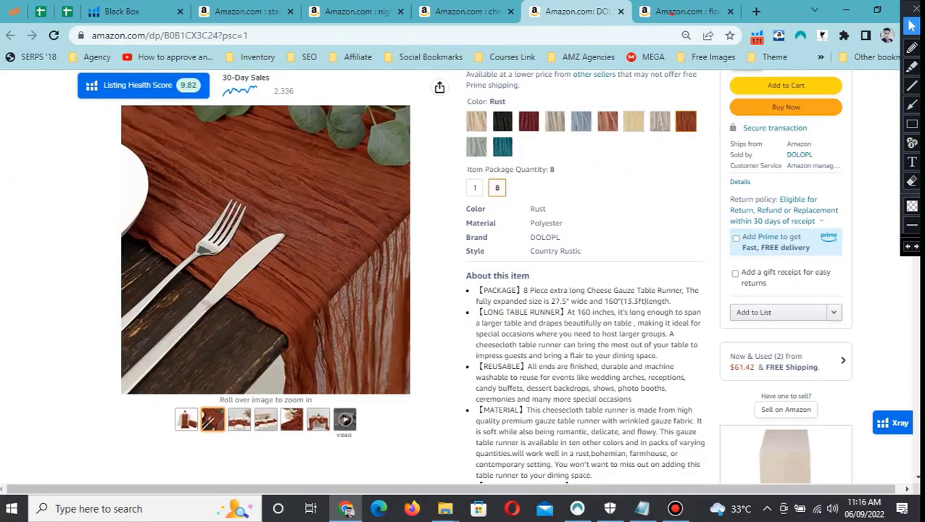
scroll(594, 131, "up", 2)
Check the DOLOPL listing's price history, 30-day sales rank chart, package dimensions and similar items
scroll(464, 276, "down", 10)
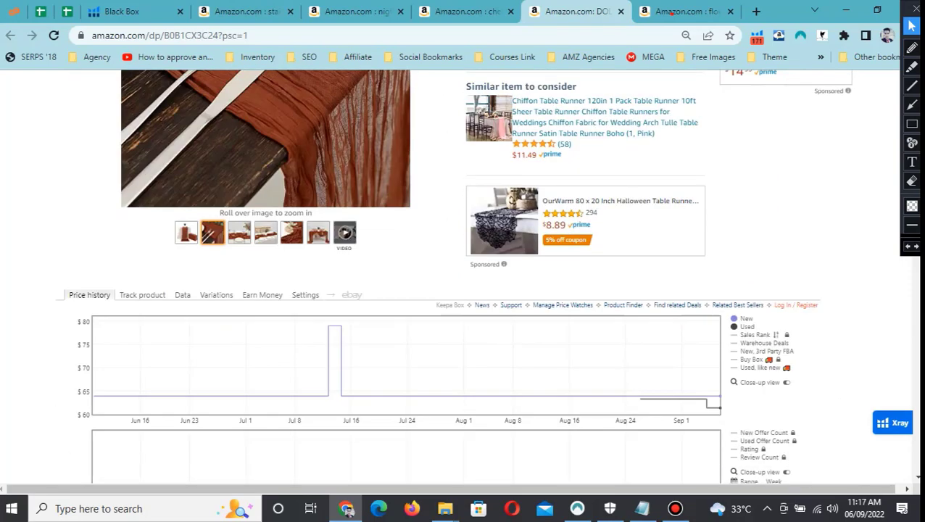
scroll(463, 275, "down", 8)
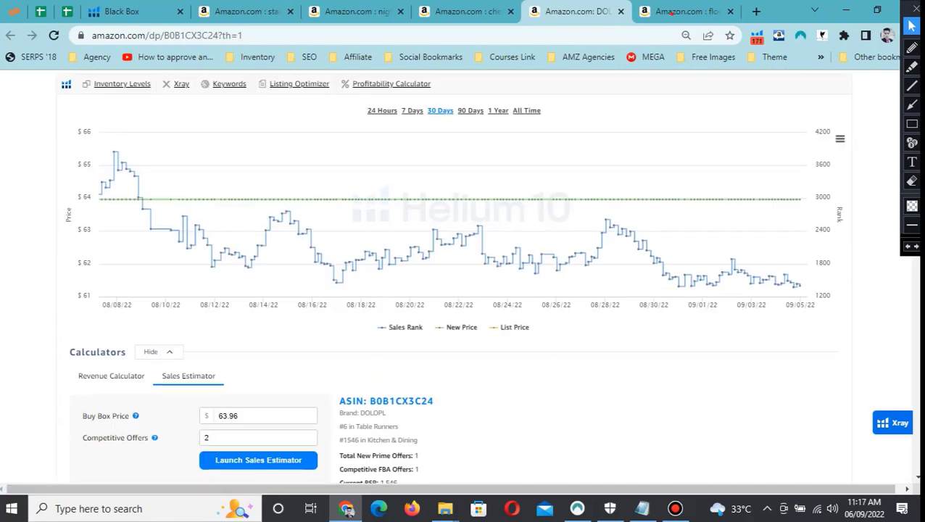
scroll(464, 275, "down", 3)
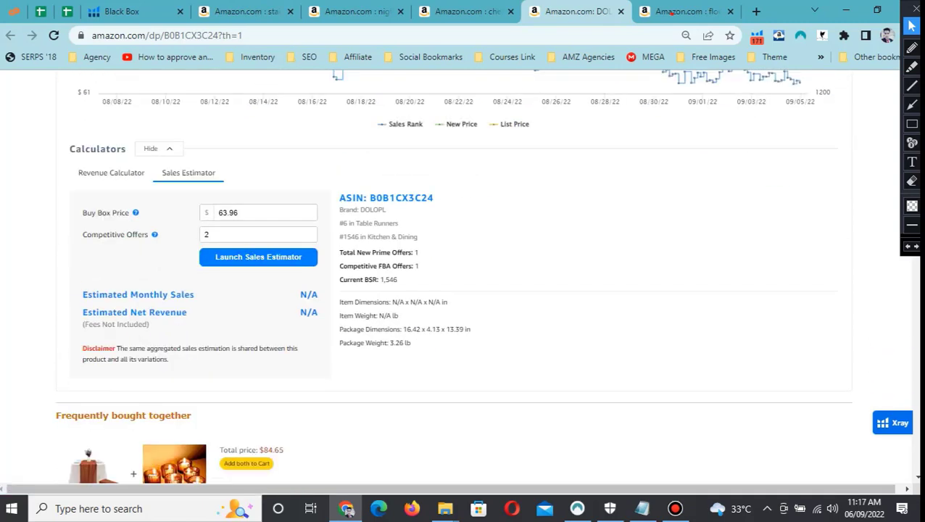
scroll(464, 275, "down", 5)
scroll(463, 275, "down", 4)
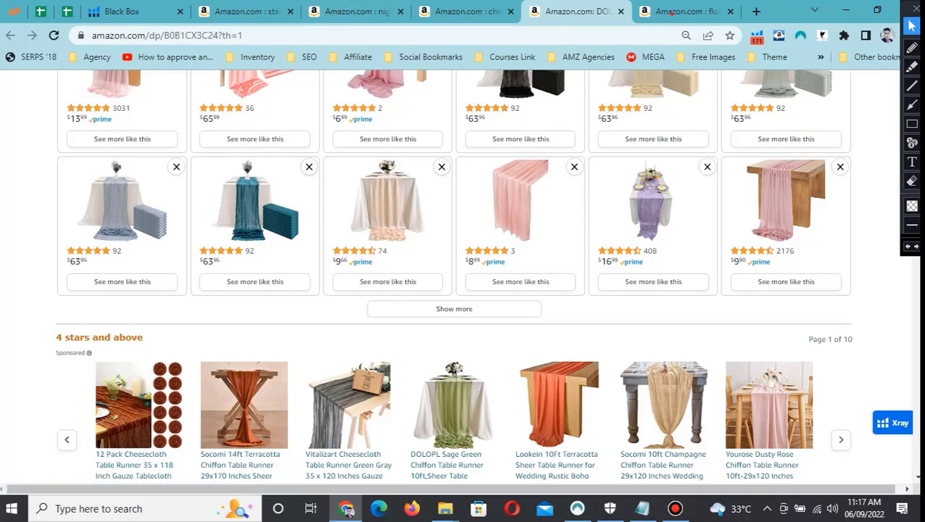
Look over the frequently bought together items, similar table runners and DOLOPL brand showcase on the product page
scroll(454, 276, "up", 10)
scroll(454, 275, "up", 10)
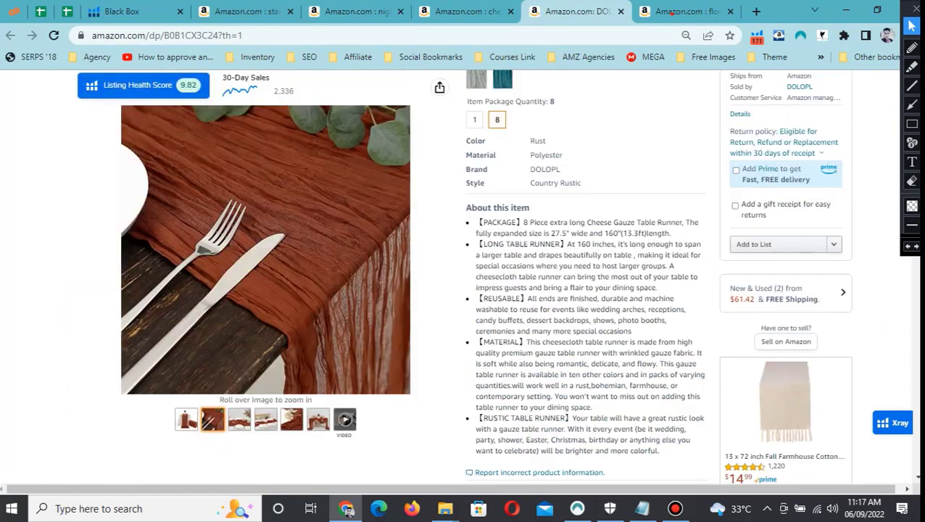
scroll(453, 276, "down", 10)
scroll(454, 275, "down", 5)
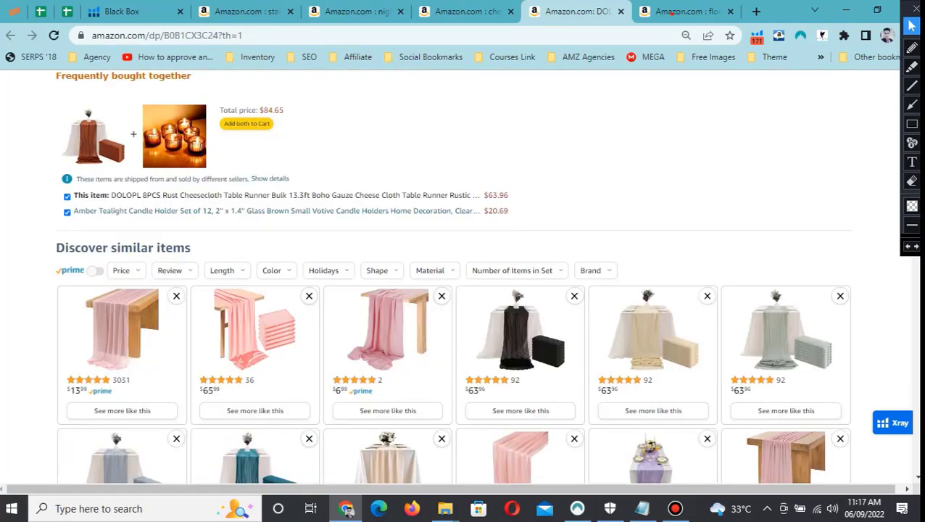
scroll(454, 276, "down", 8)
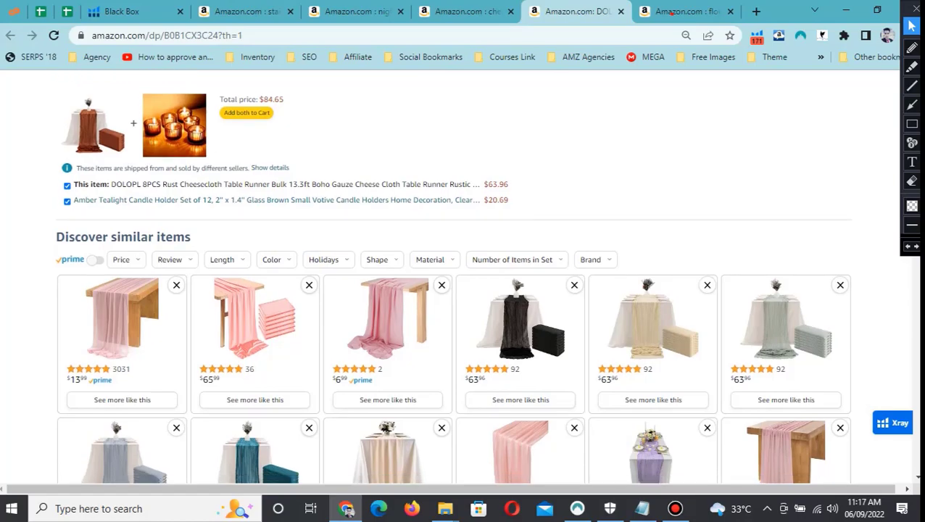
scroll(453, 276, "down", 4)
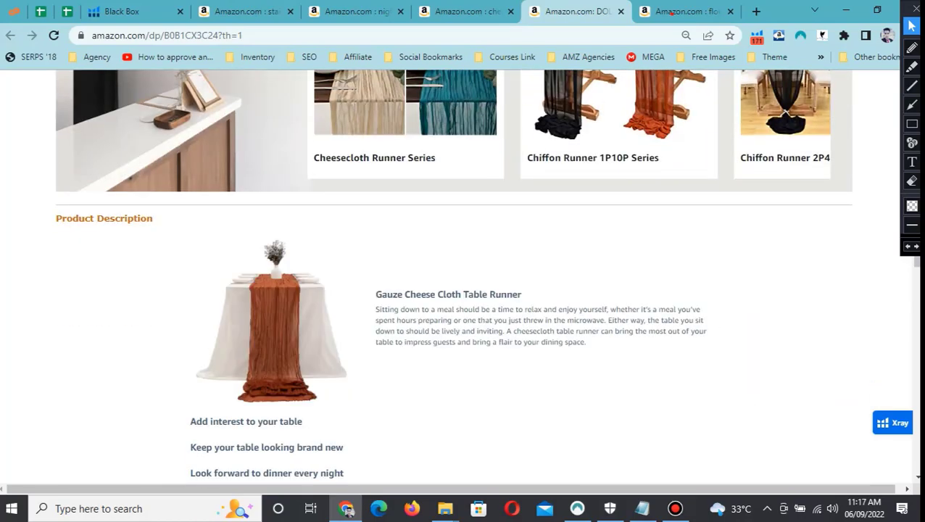
scroll(453, 276, "up", 2)
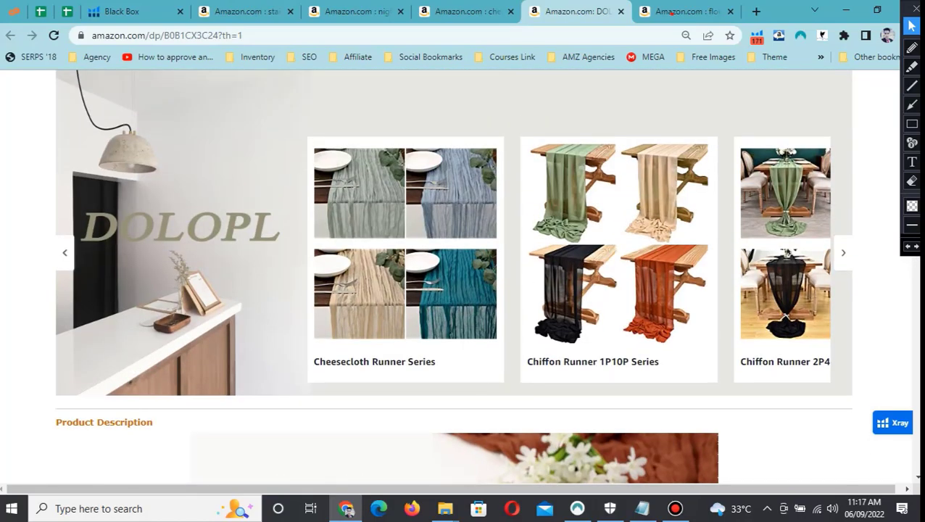
Examine the DOLOPL product description's lifestyle images, feature texts, product information and videos
scroll(454, 276, "down", 12)
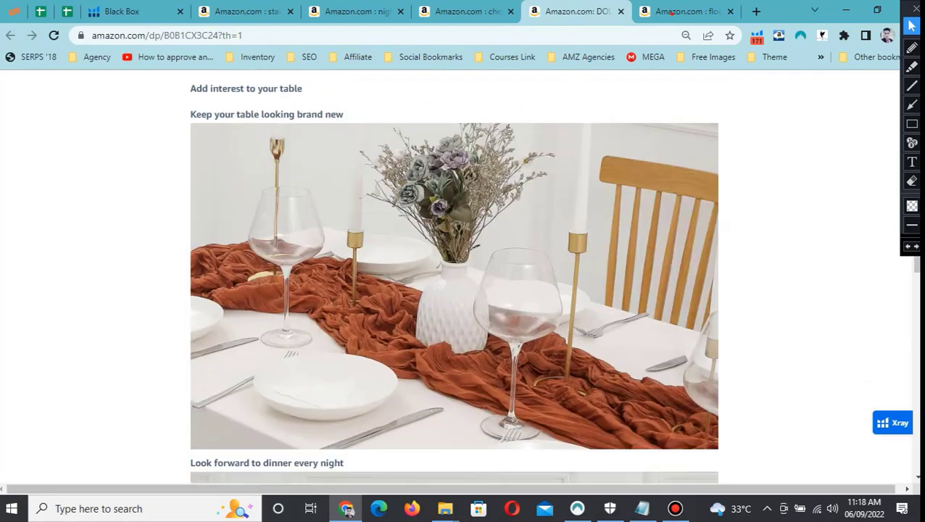
scroll(454, 276, "up", 3)
left_click_drag(389, 156, 582, 188)
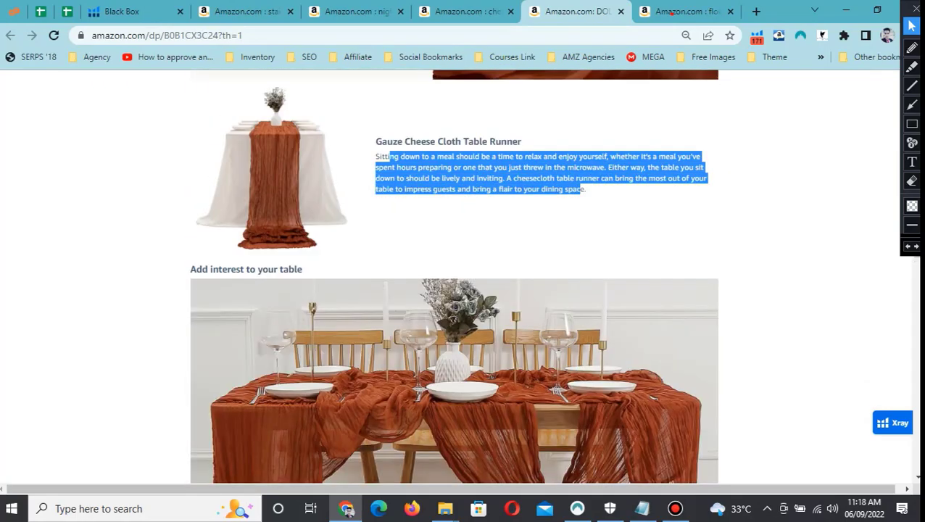
left_click(582, 189)
scroll(454, 275, "down", 12)
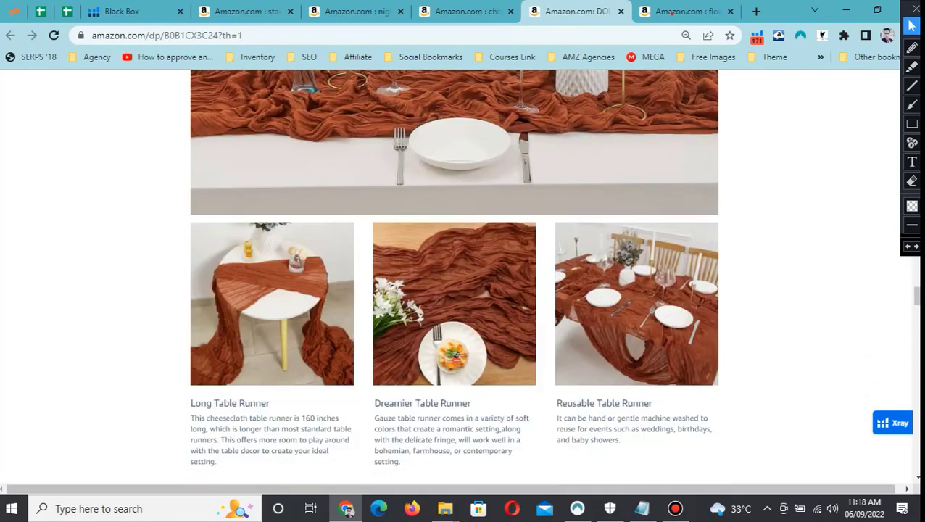
scroll(453, 275, "down", 12)
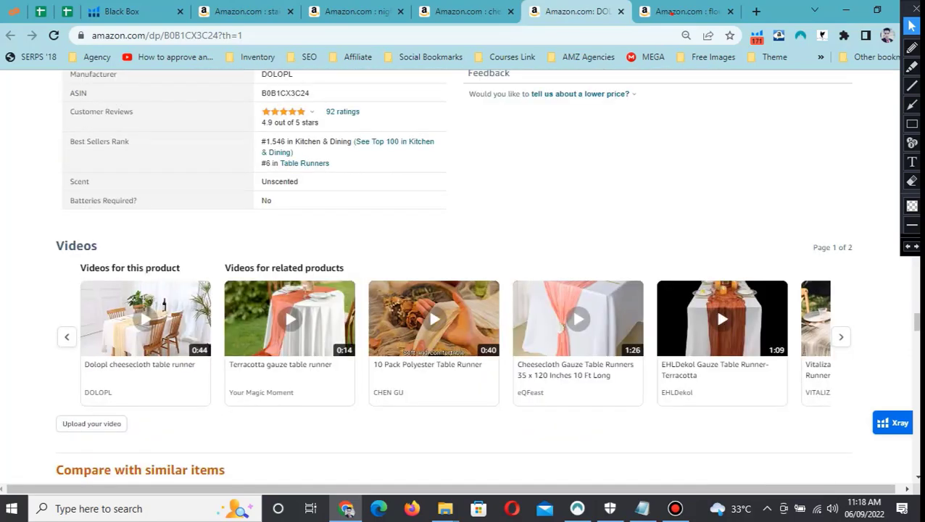
scroll(454, 276, "up", 5)
left_click_drag(454, 94, 717, 384)
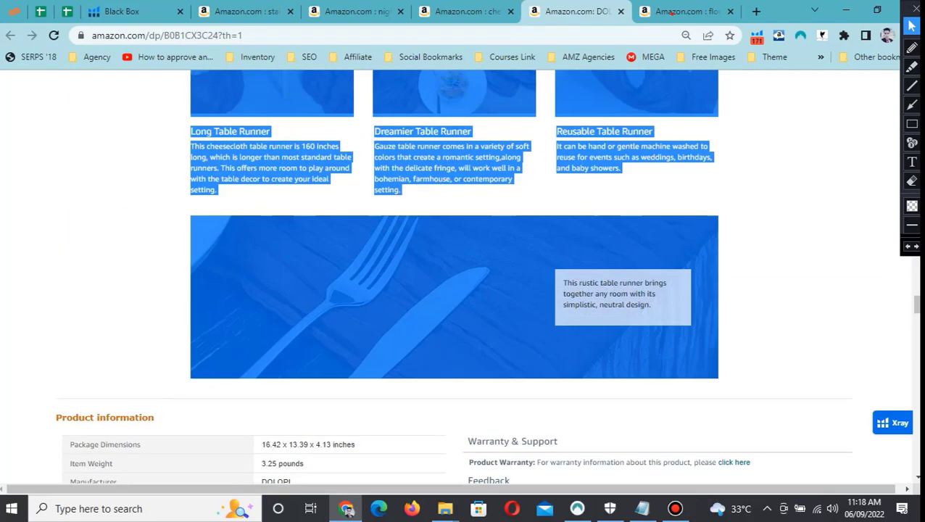
Look over the product videos, the comparison with similar items and the frequently bought brands on the DOLOPL page
scroll(454, 275, "down", 5)
scroll(454, 275, "down", 4)
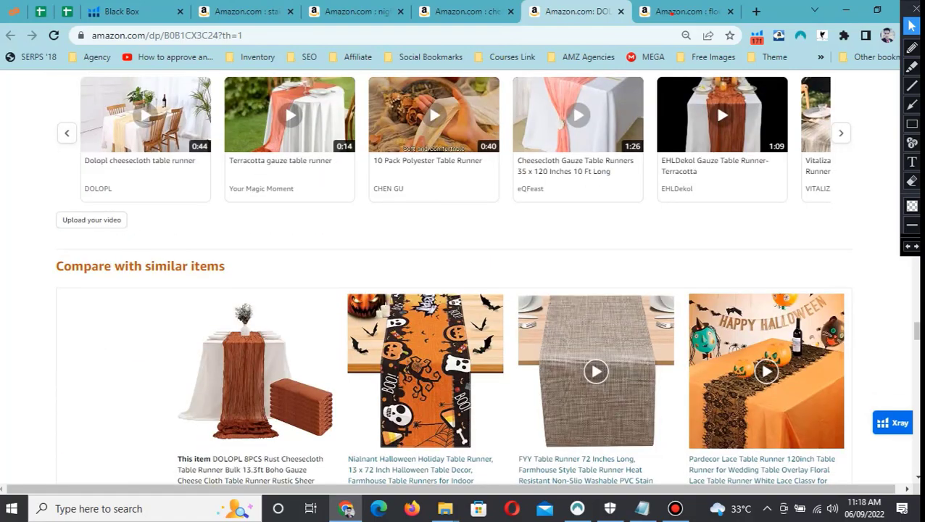
scroll(573, 257, "down", 3)
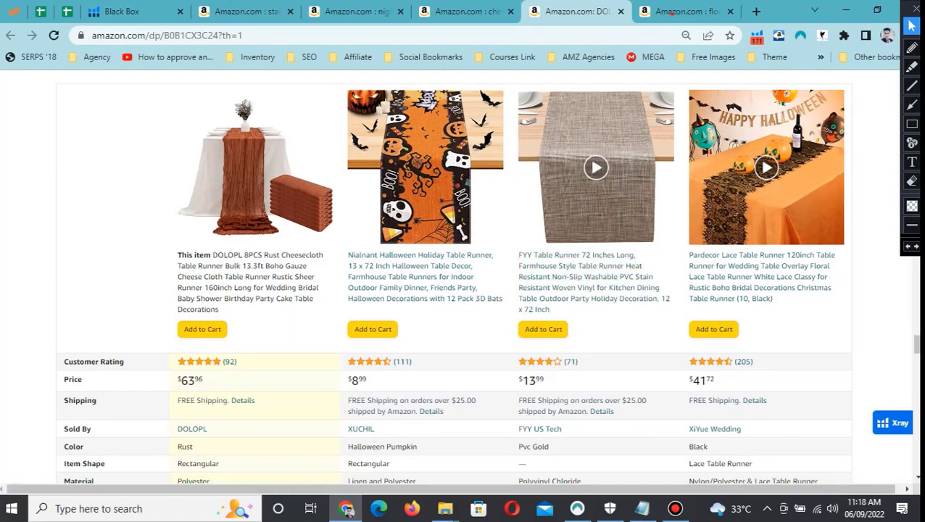
scroll(453, 276, "down", 6)
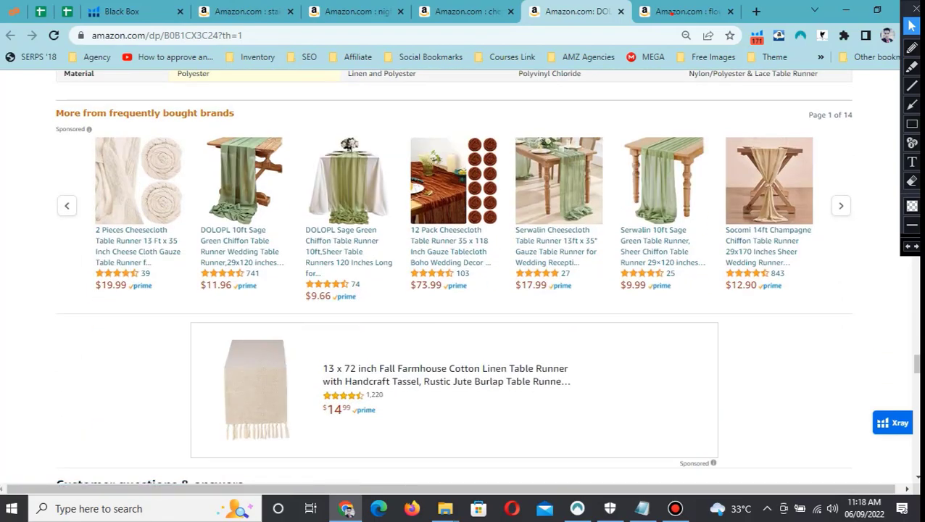
Go back through the DOLOPL description images and brand showcase to review the About this item bullet points
scroll(454, 276, "up", 20)
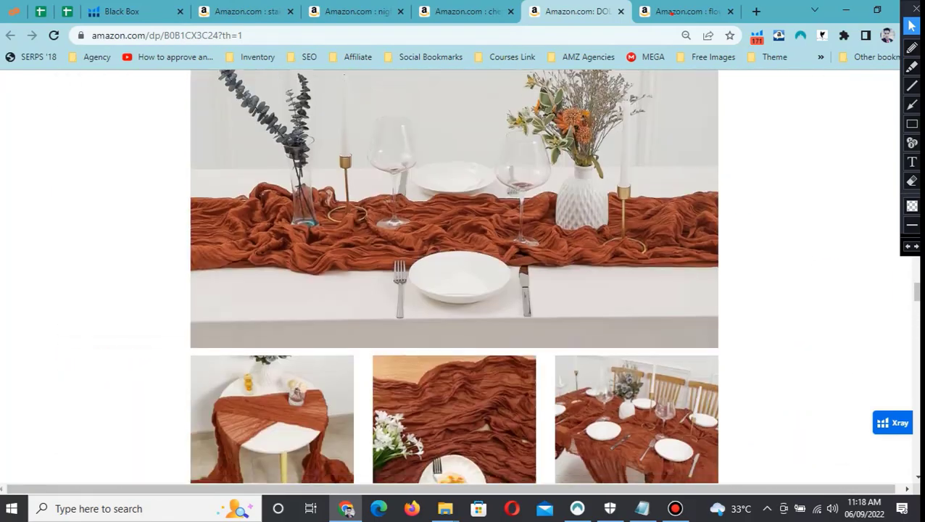
scroll(453, 275, "up", 4)
scroll(454, 276, "up", 7)
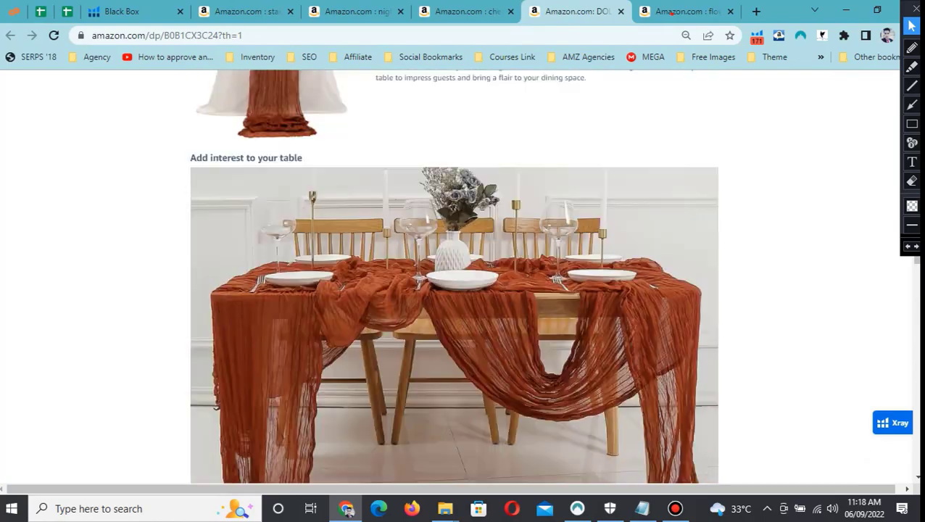
scroll(453, 276, "up", 20)
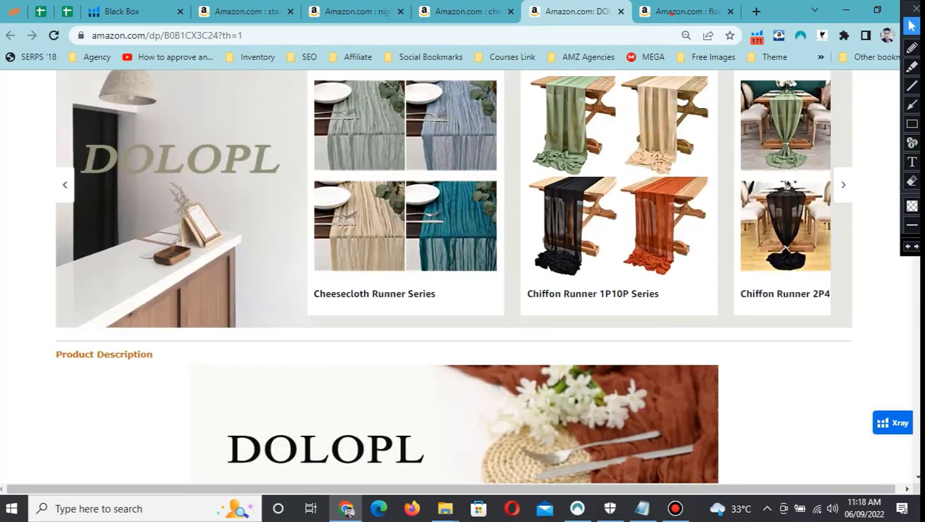
scroll(453, 276, "up", 3)
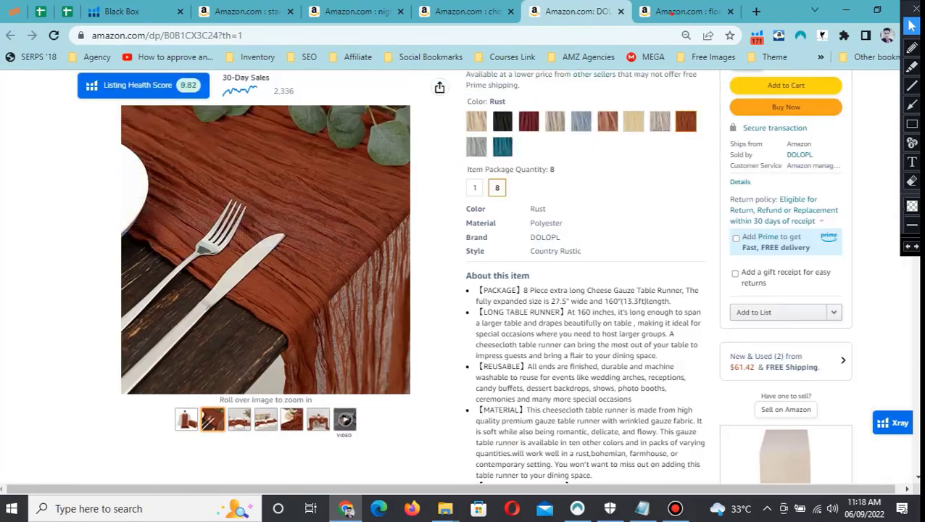
scroll(454, 275, "down", 1)
scroll(586, 283, "down", 1)
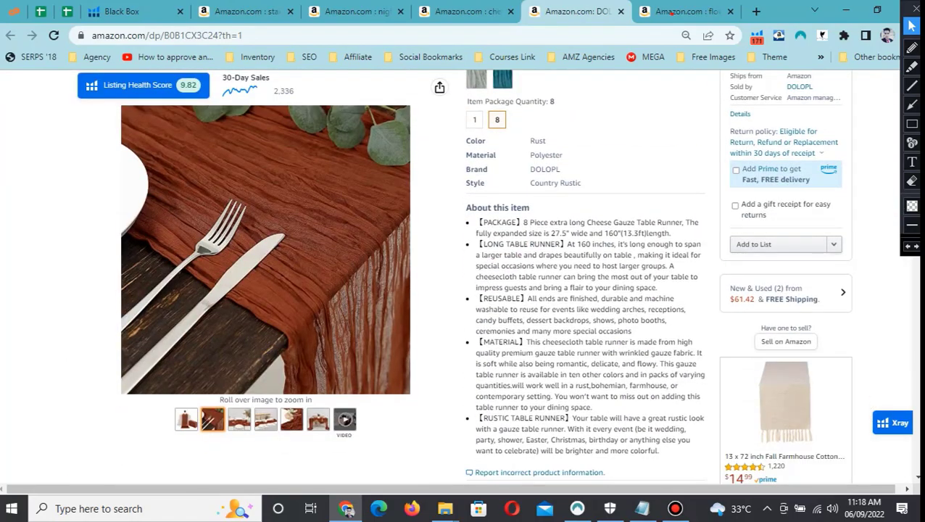
Preview the Dusty Blue variation and check the DOLOPL listing's title, price, ratings, colours and package quantity options
scroll(585, 283, "up", 3)
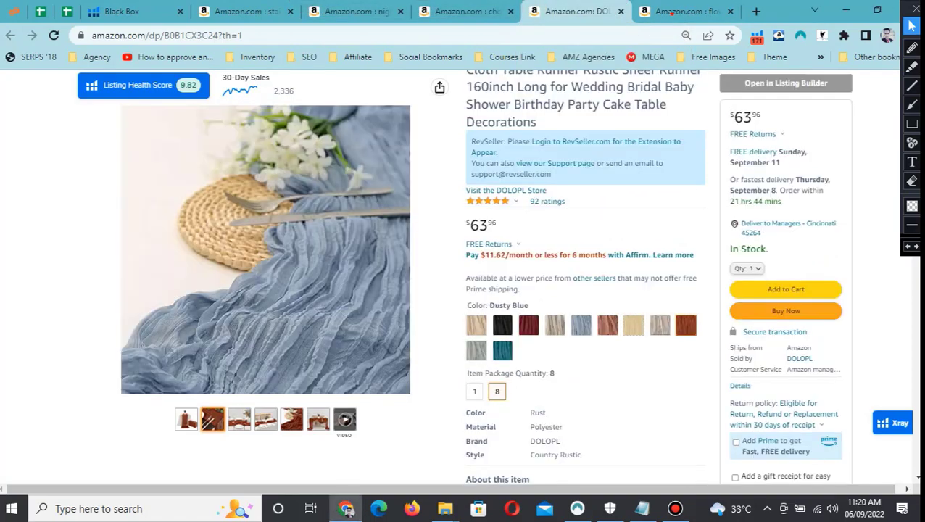
scroll(652, 217, "up", 1)
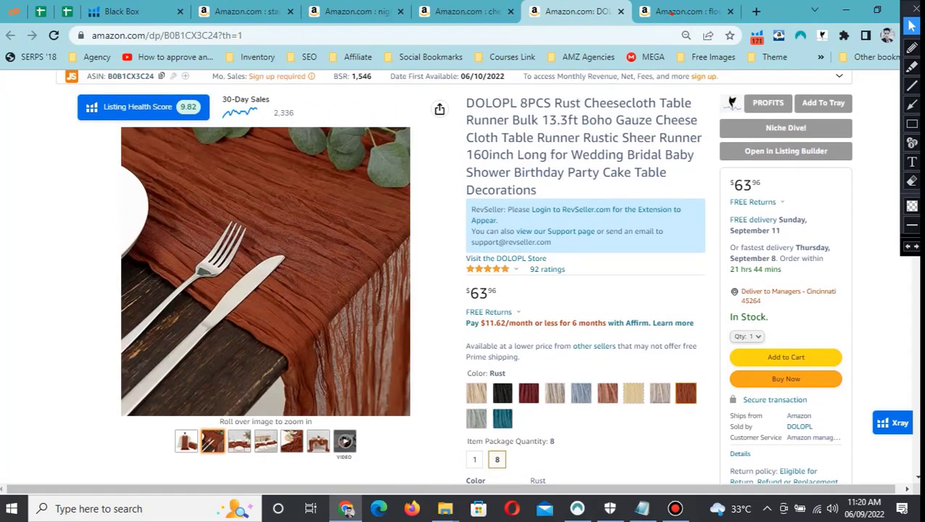
scroll(449, 275, "up", 2)
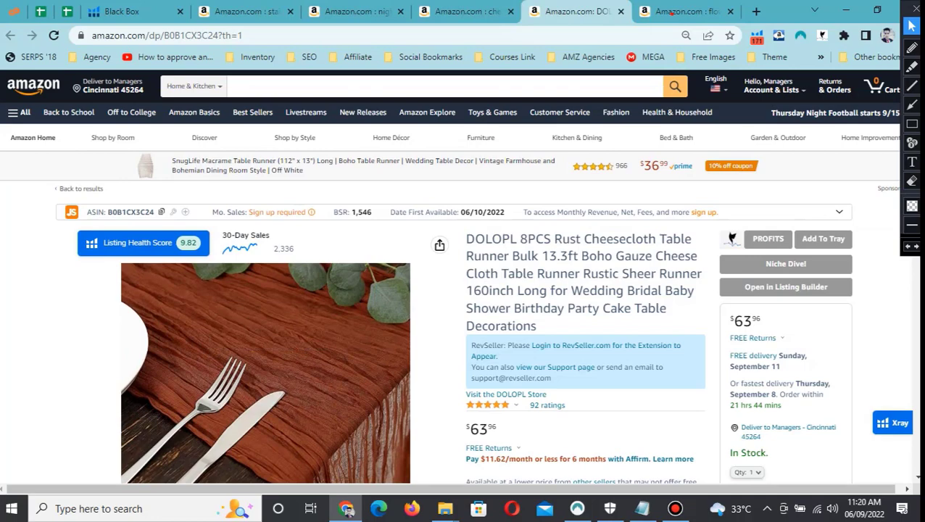
scroll(360, 211, "down", 3)
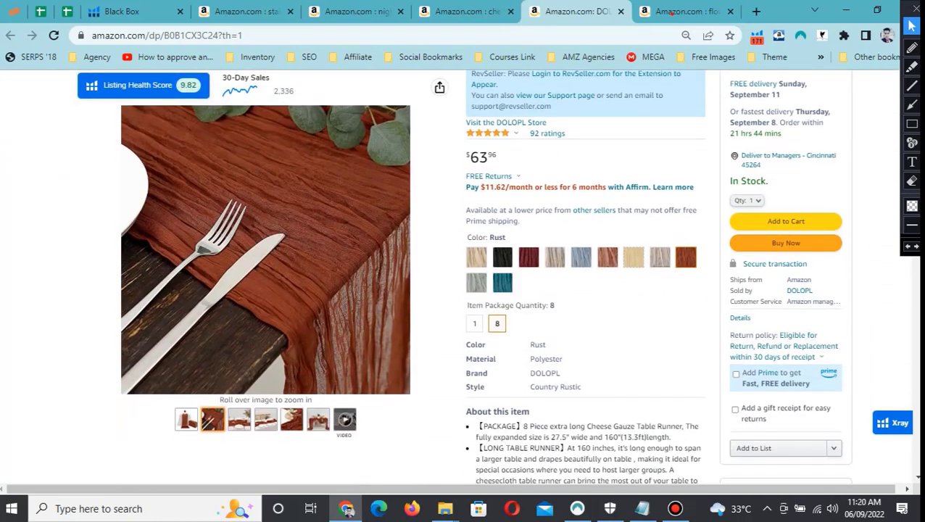
scroll(586, 290, "down", 1)
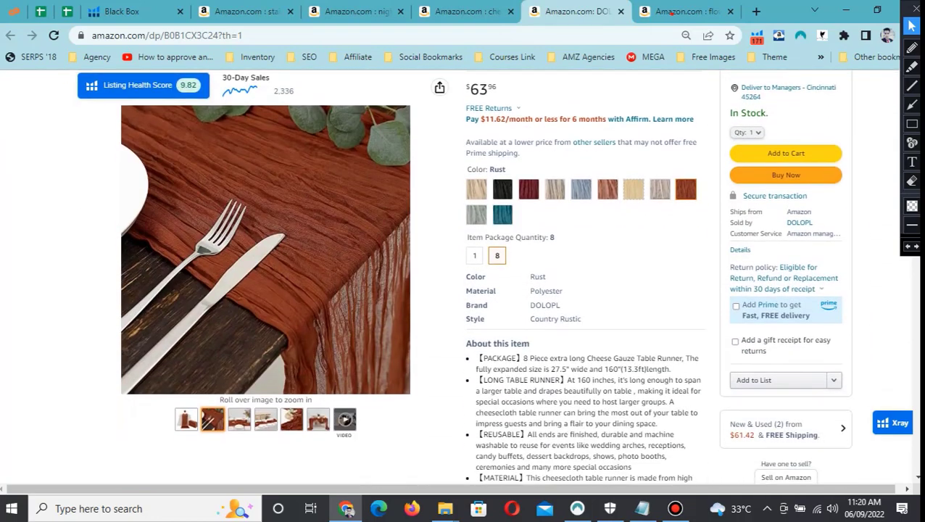
scroll(547, 405, "up", 5)
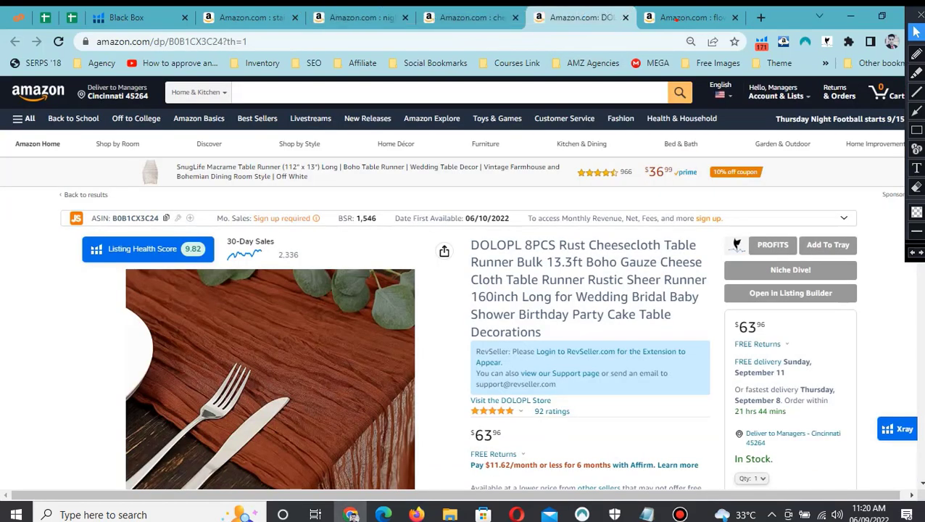
scroll(464, 311, "up", 2)
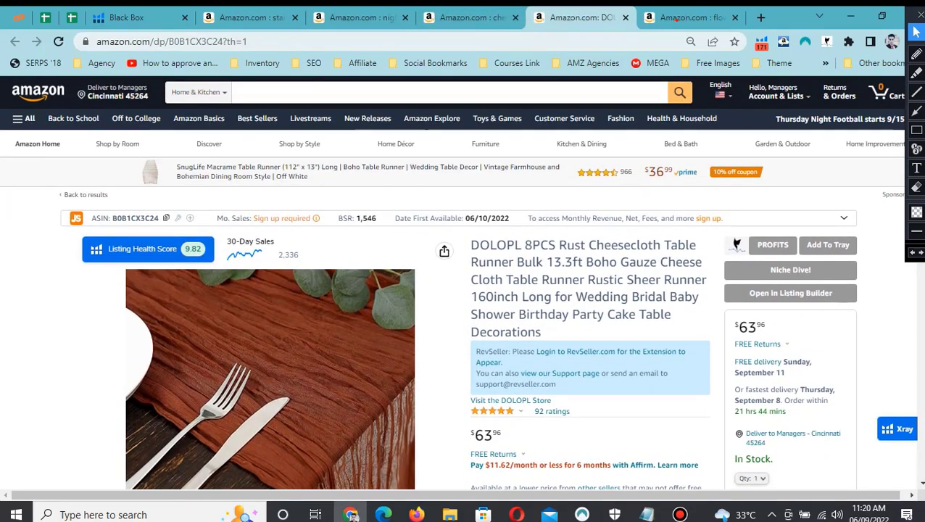
Copy the table runner's ASIN B0B1CX3C24 from its page address and run a Helium 10 Cerebro keyword lookup on it
double_click(249, 42)
key("ctrl+c")
left_click(127, 18)
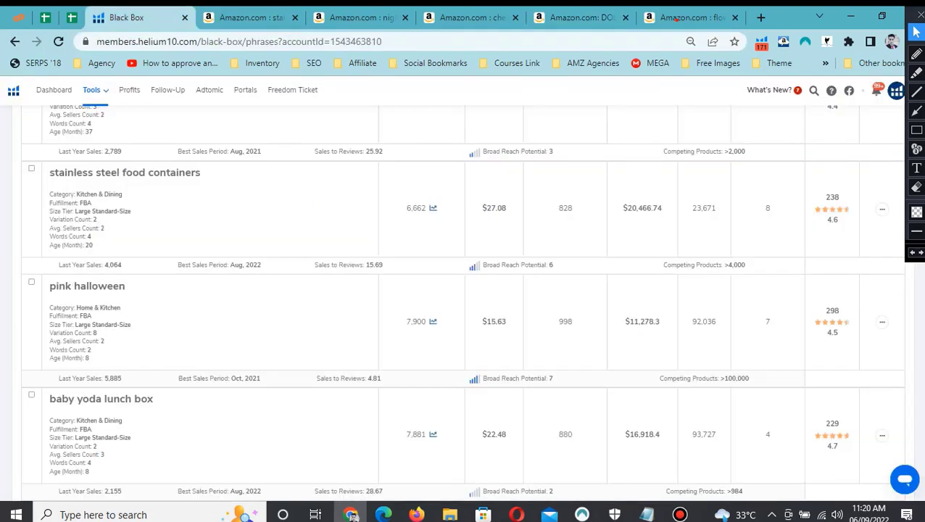
scroll(463, 305, "up", 10)
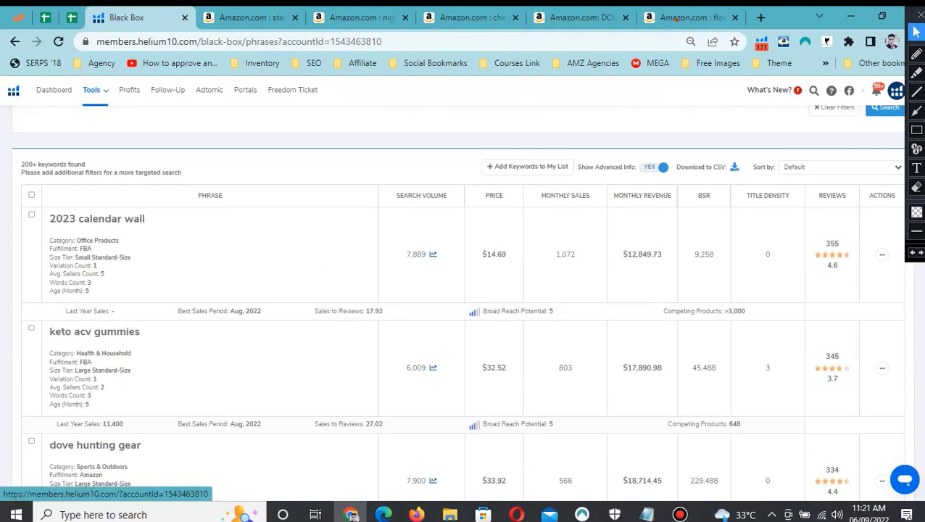
mouse_move(92, 90)
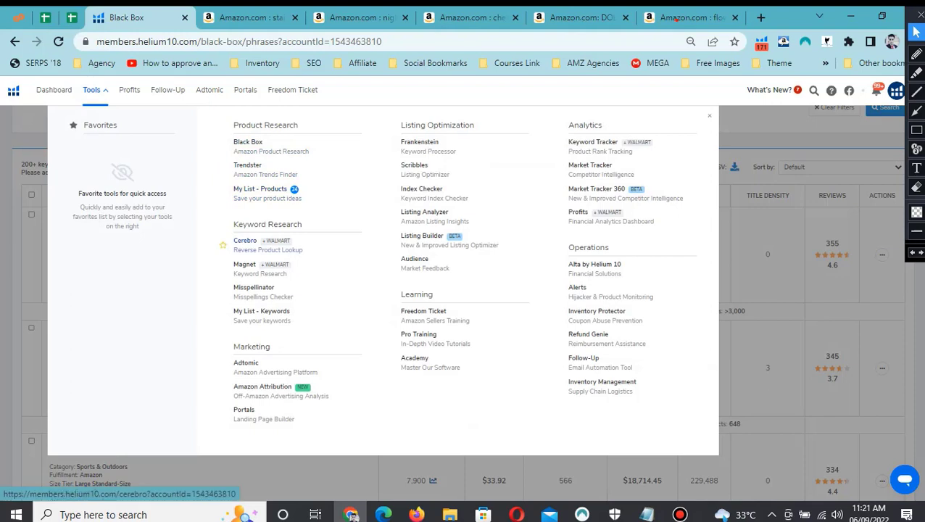
left_click(578, 213)
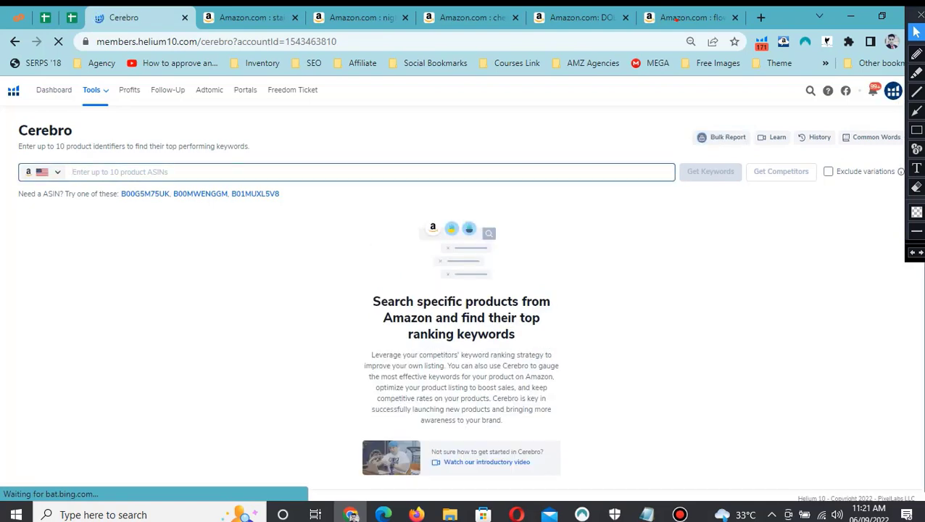
key("ctrl+v")
key("Return")
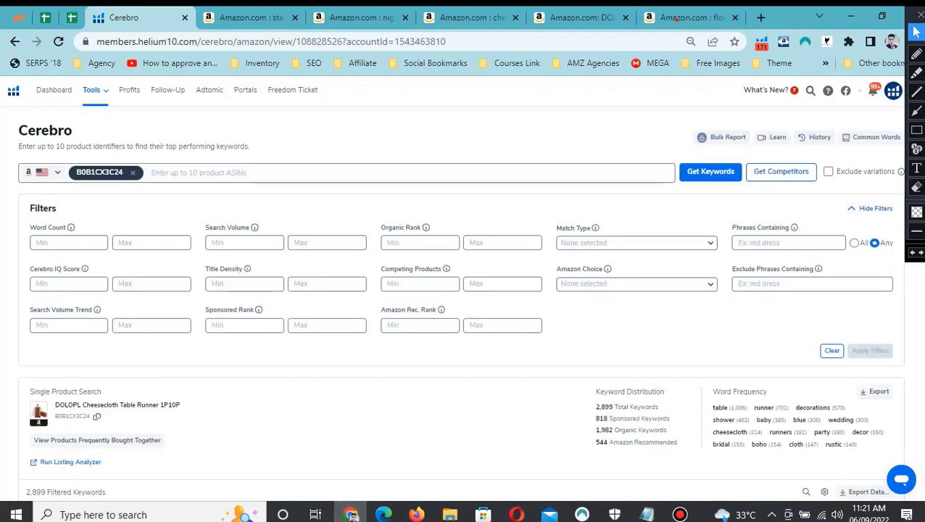
Filter the Cerebro keyword results to a maximum Amazon recommended rank of 49
scroll(460, 304, "down", 4)
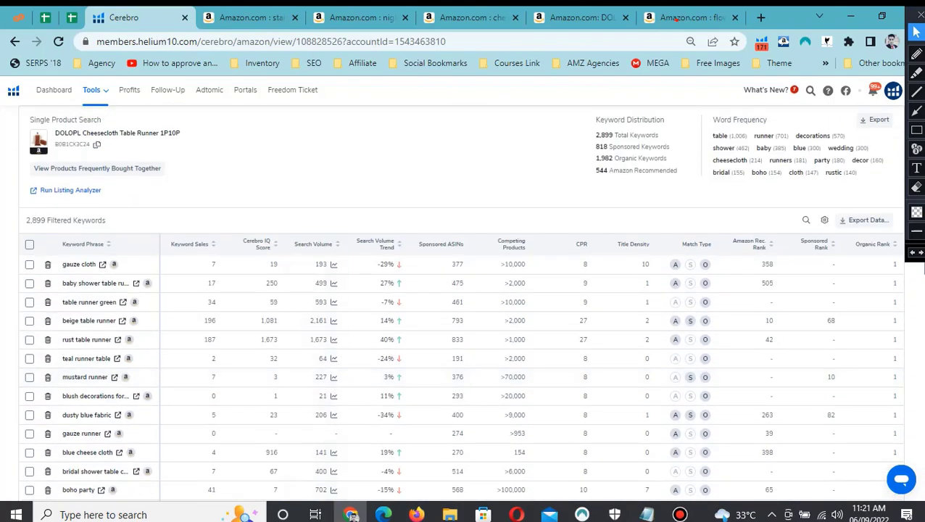
scroll(461, 304, "up", 3)
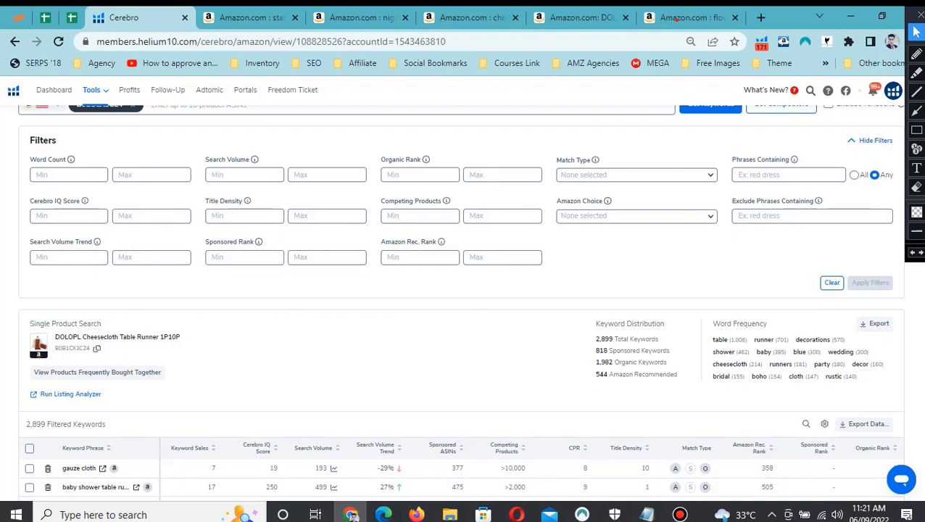
left_click(419, 256)
left_click(502, 257)
type("50")
scroll(462, 290, "down", 2)
scroll(463, 290, "up", 3)
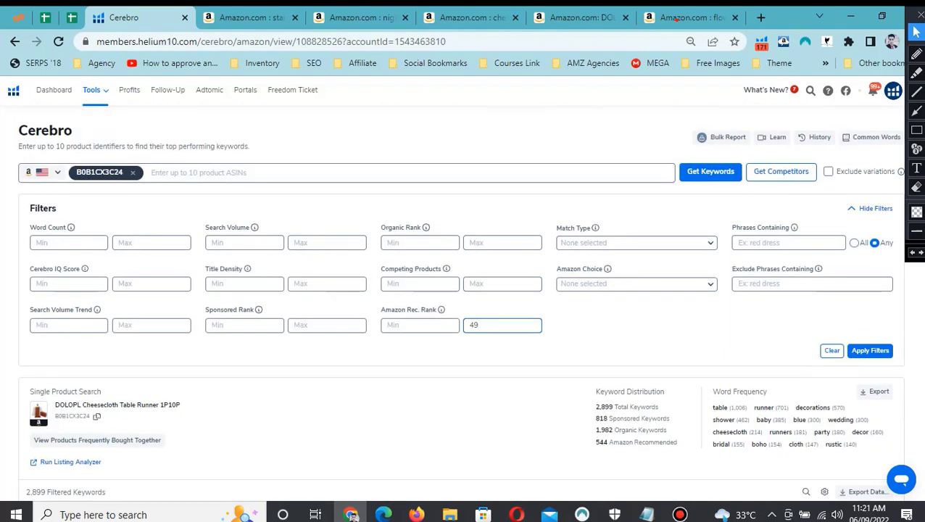
key("Down")
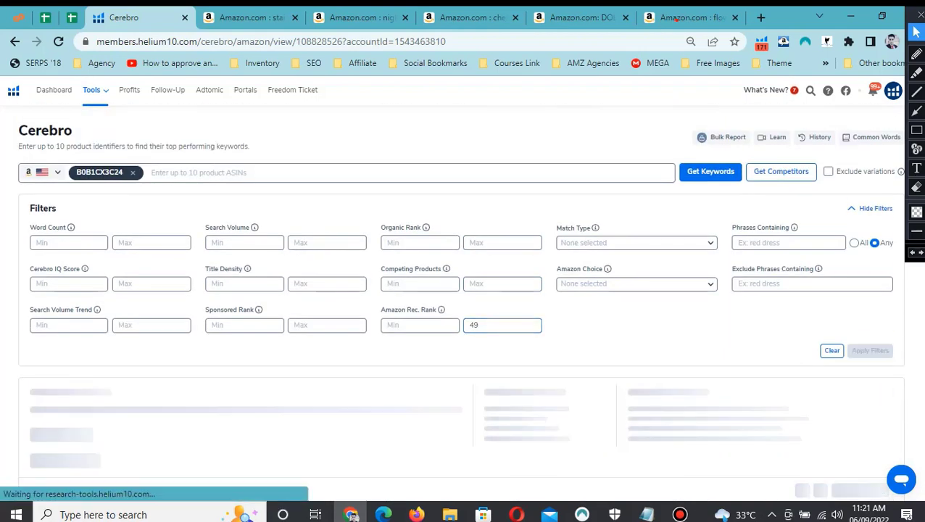
Sort the filtered Cerebro keywords by search volume from highest to lowest
scroll(461, 305, "down", 8)
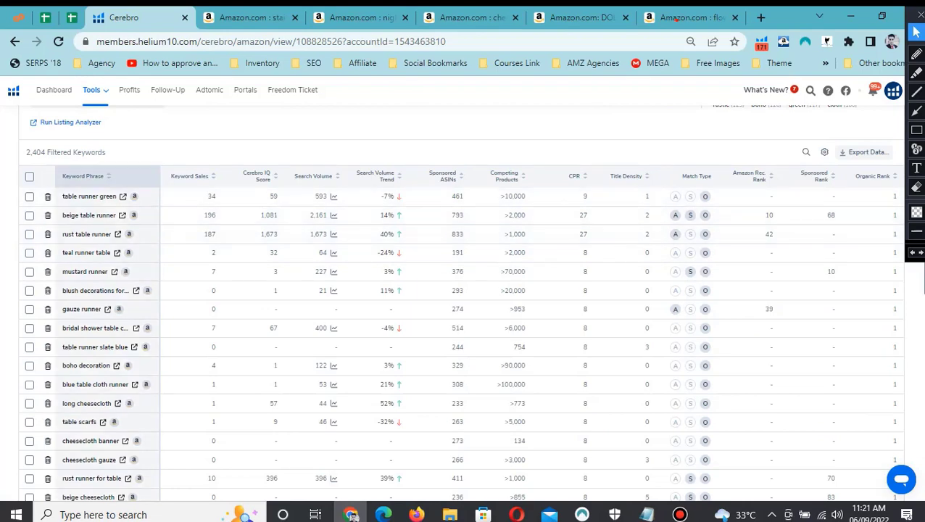
scroll(461, 304, "down", 4)
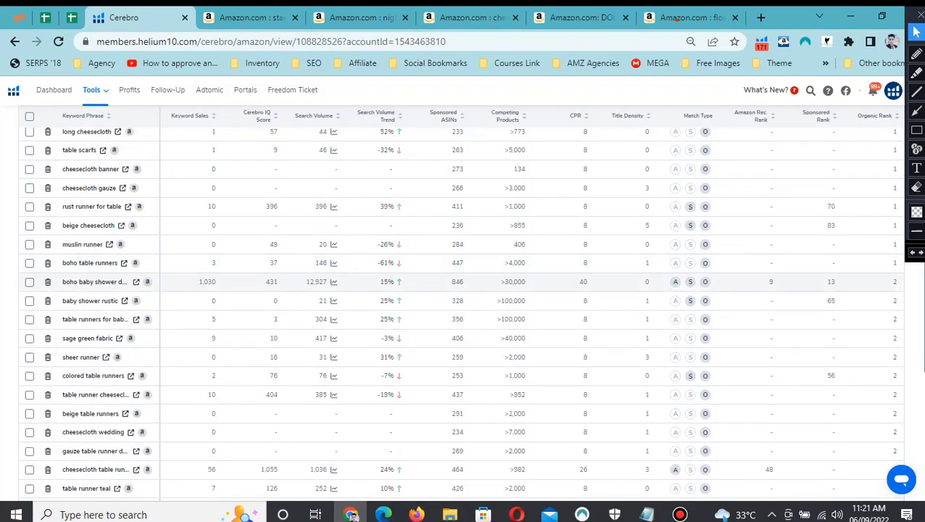
scroll(461, 304, "up", 6)
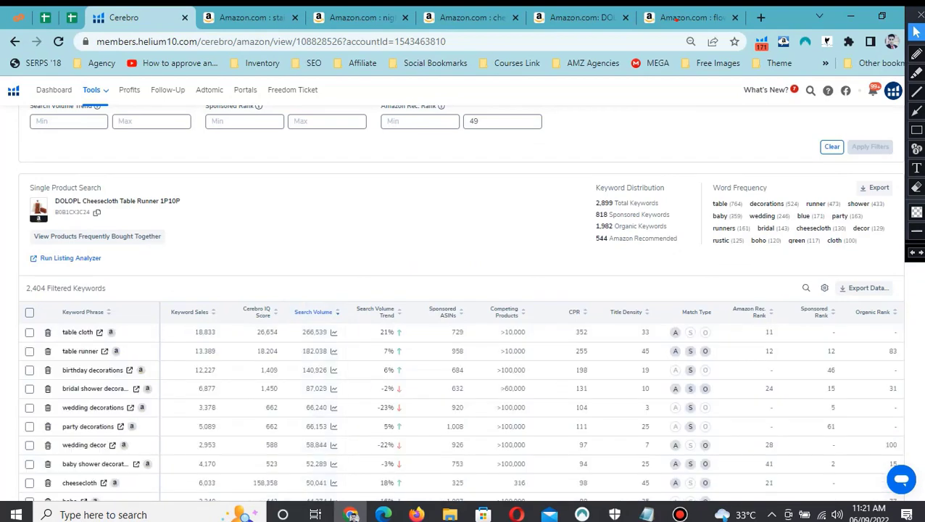
Examine the first page of keywords, comparing their search volume, keyword sales, competing products, title density and ranks
scroll(461, 305, "down", 5)
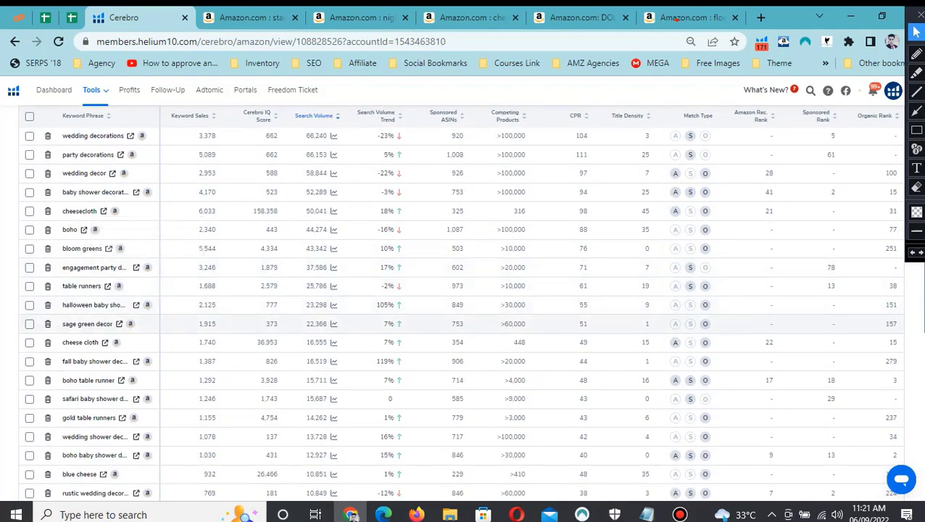
scroll(461, 308, "down", 1)
scroll(461, 312, "down", 2)
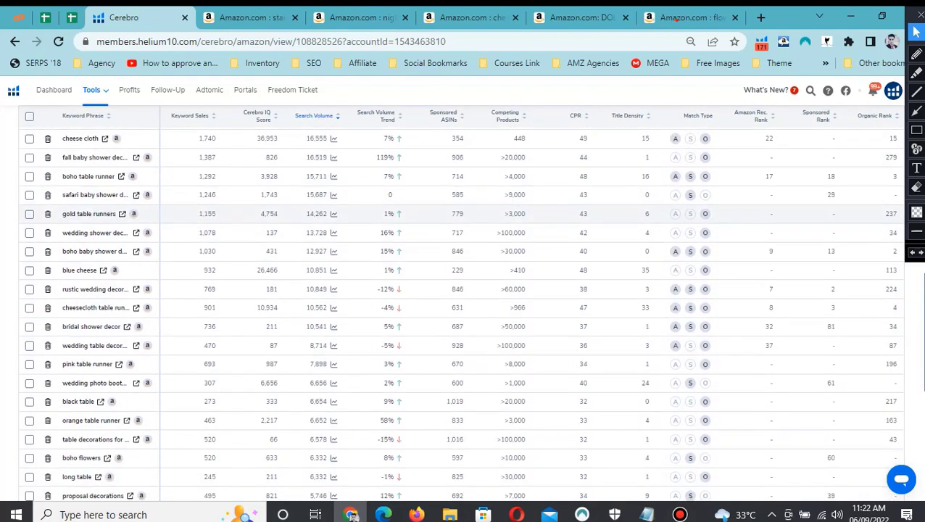
scroll(461, 319, "down", 2)
scroll(95, 244, "down", 4)
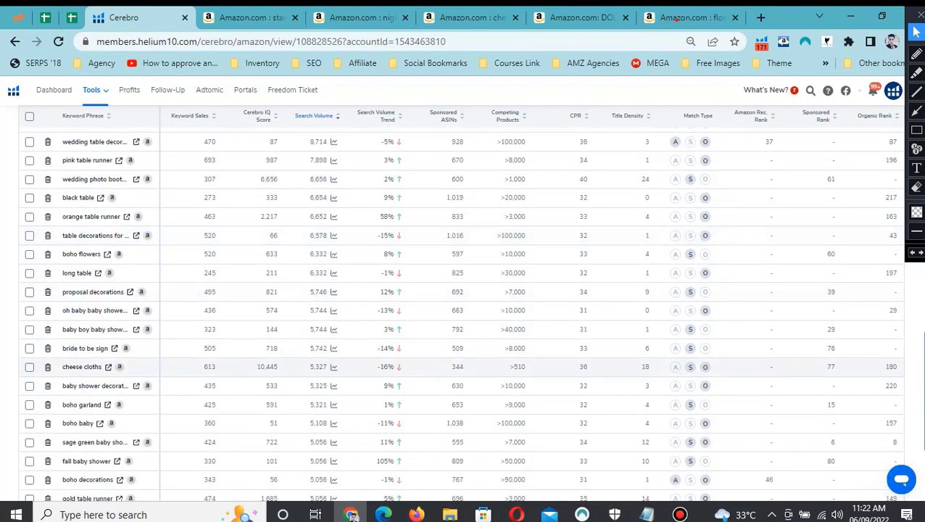
scroll(96, 247, "up", 3)
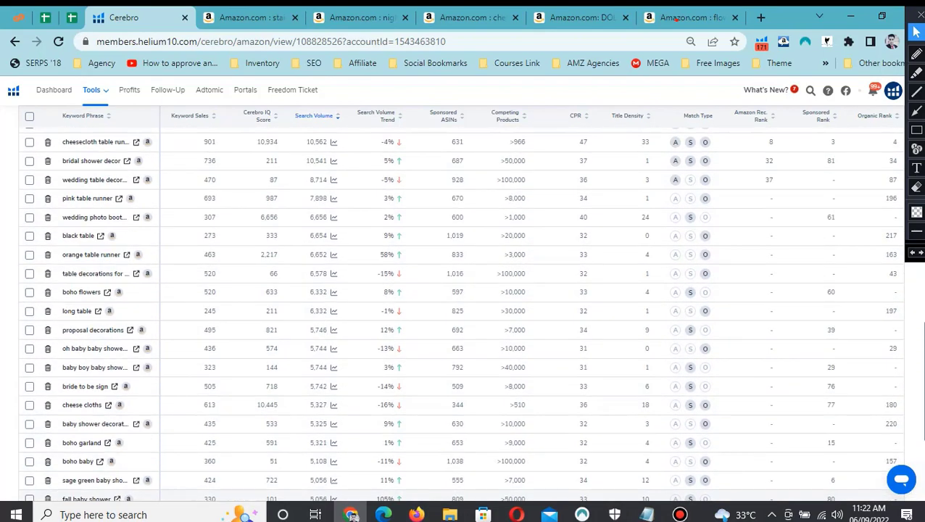
scroll(109, 326, "down", 1)
scroll(108, 336, "down", 2)
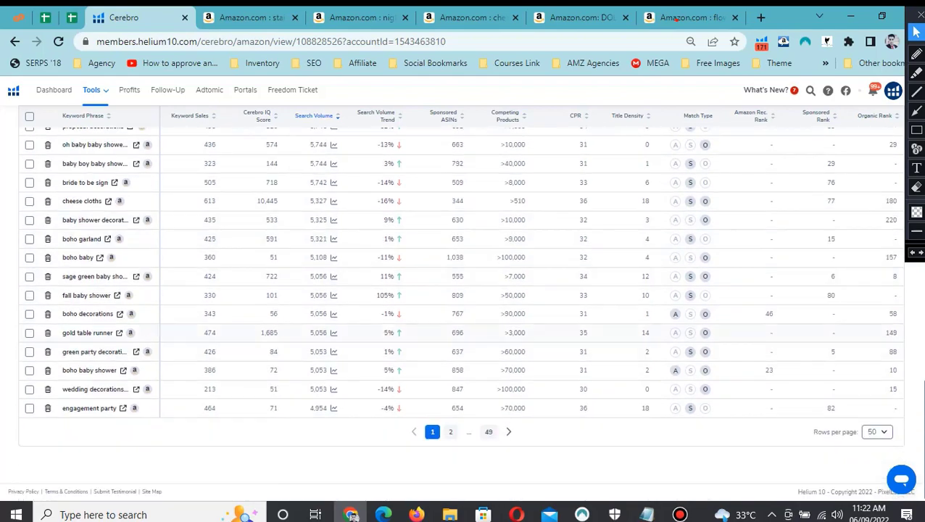
scroll(464, 290, "up", 15)
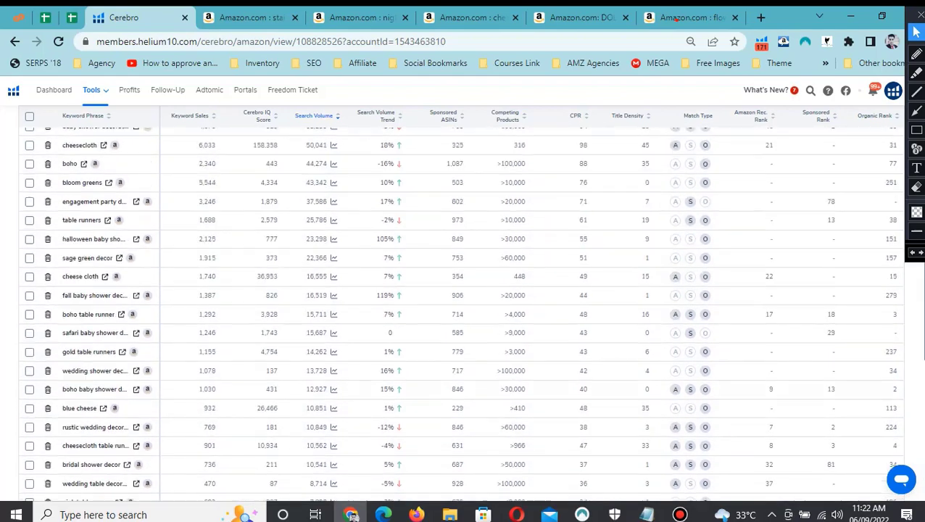
Tighten the Cerebro keyword filter to a maximum Amazon recommended rank of 20
key("ctrl+a")
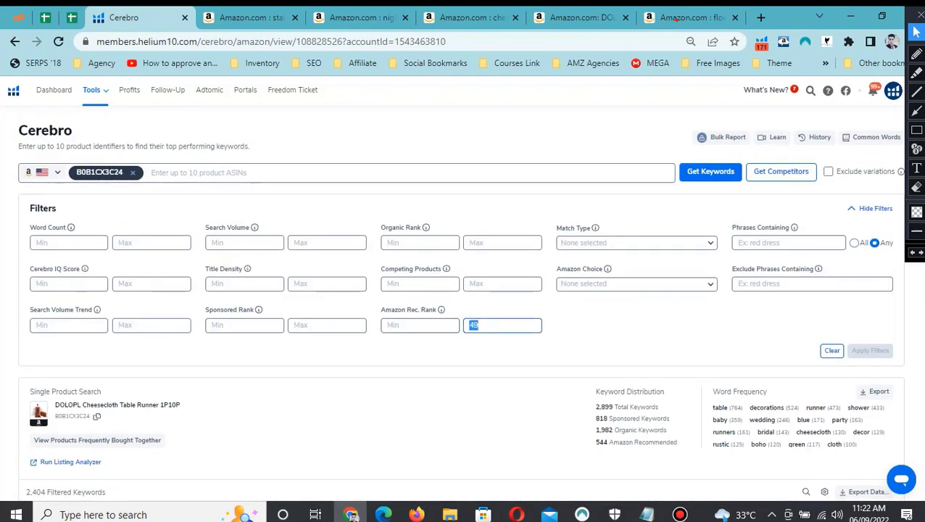
type("20")
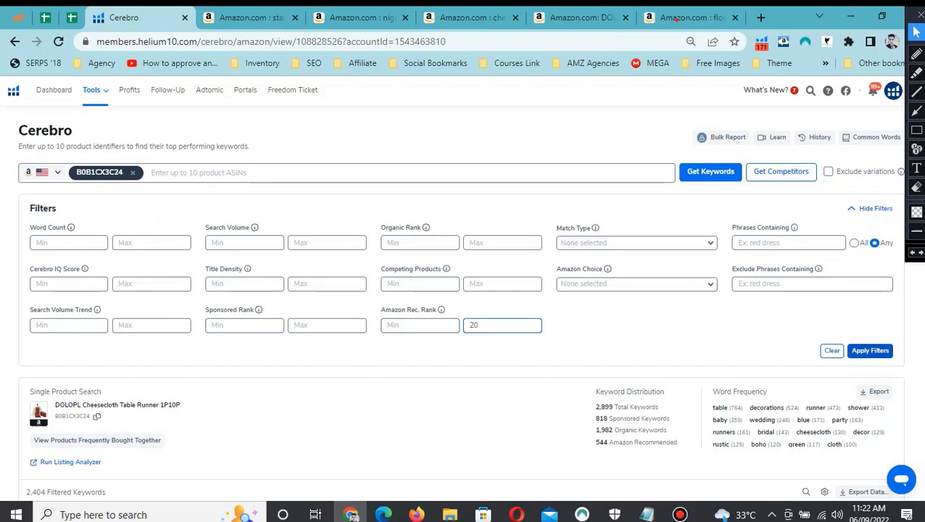
left_click(870, 350)
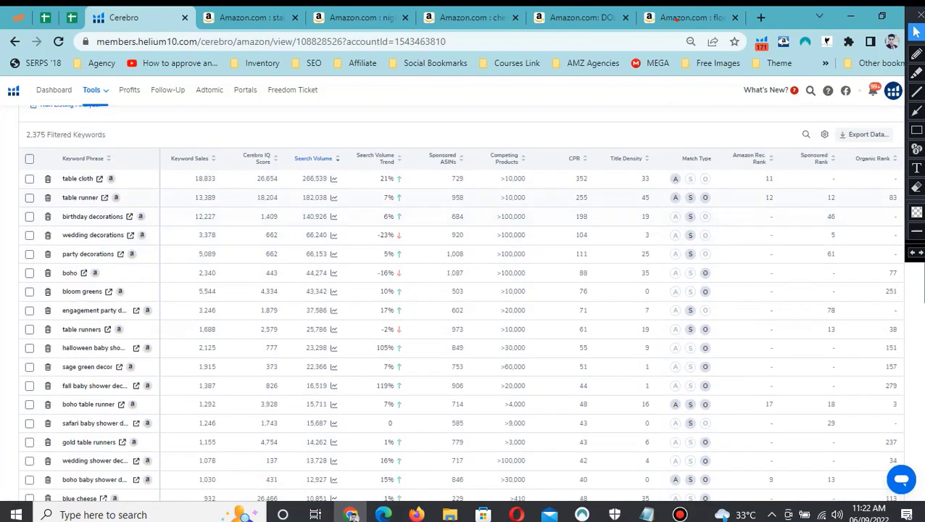
Examine the refiltered keywords, comparing search volume, competing products, title density and the Amazon recommended, sponsored and organic ranks
scroll(464, 290, "down", 1)
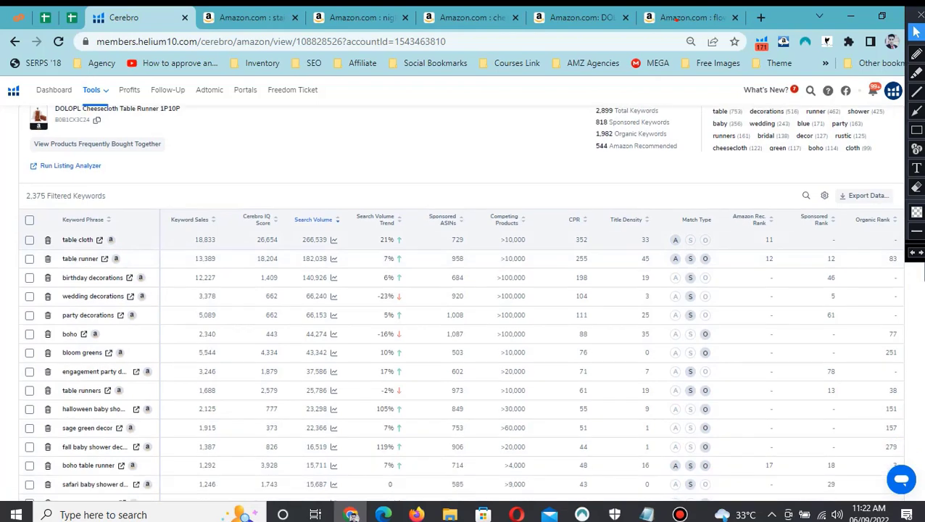
scroll(464, 290, "down", 1)
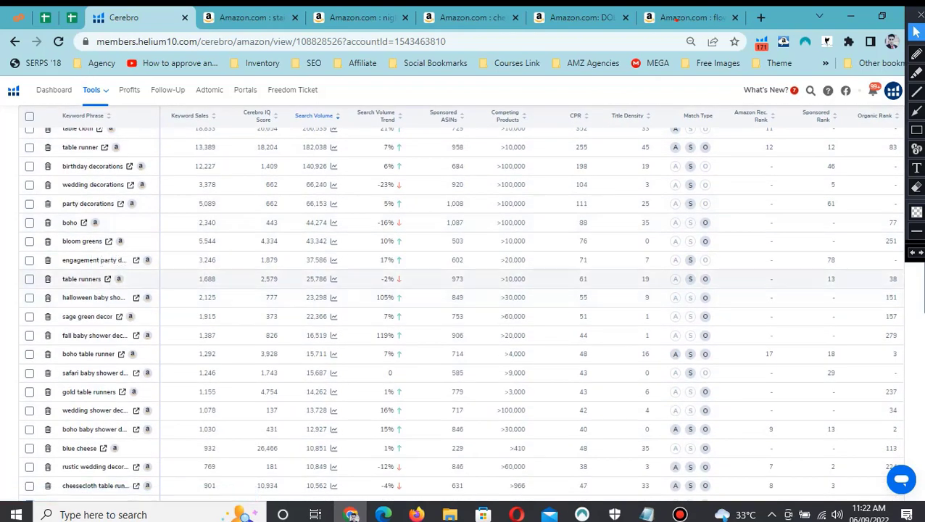
scroll(464, 312, "down", 1)
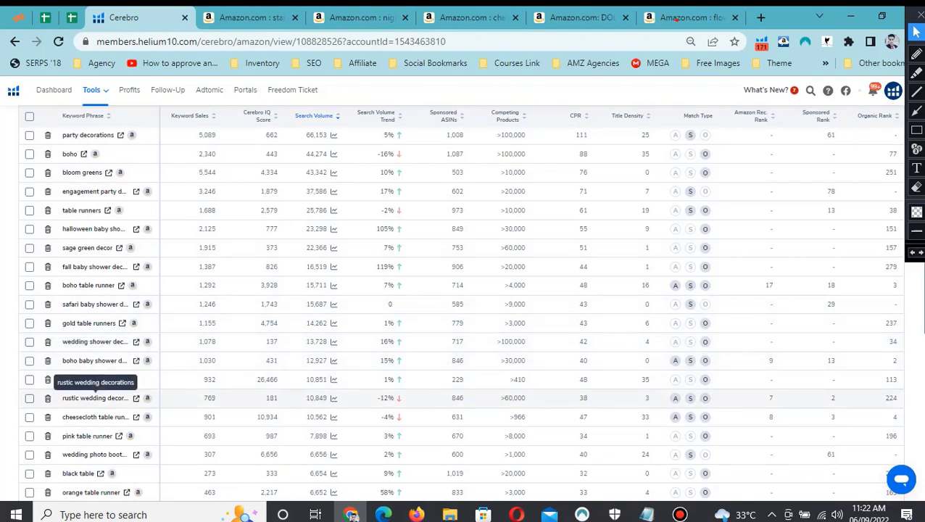
scroll(94, 384, "down", 4)
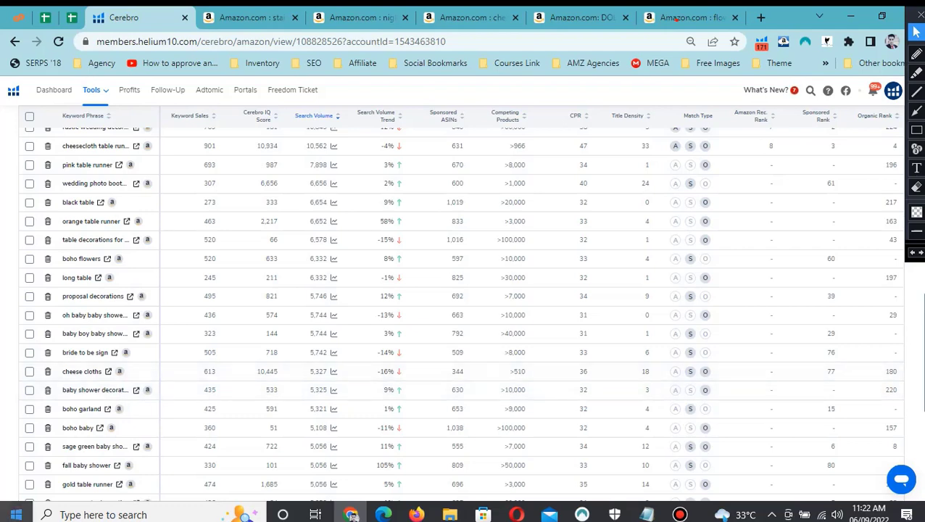
scroll(464, 372, "up", 3)
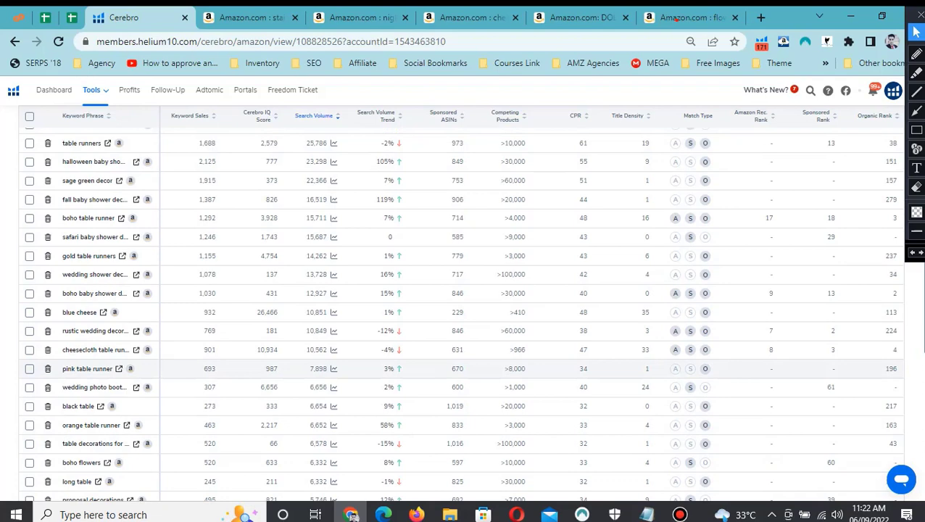
scroll(463, 308, "up", 3)
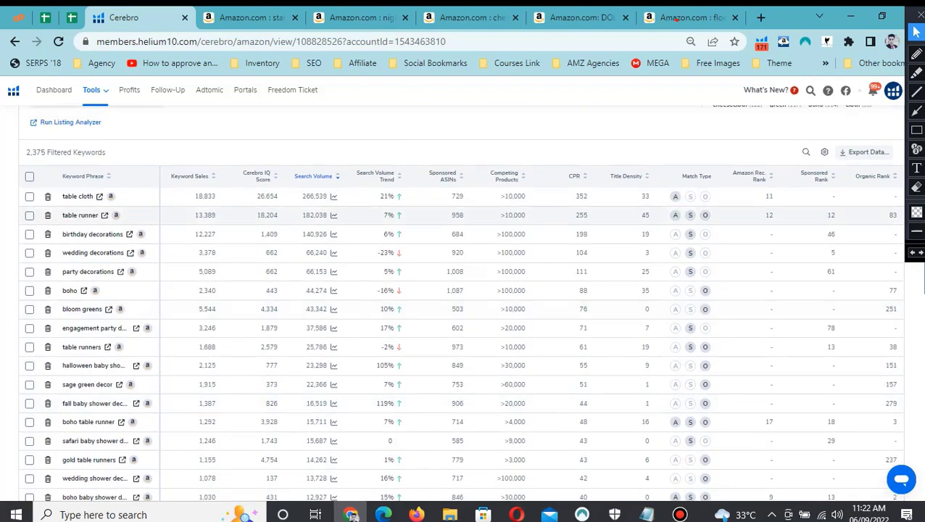
scroll(464, 312, "down", 2)
scroll(464, 304, "down", 1)
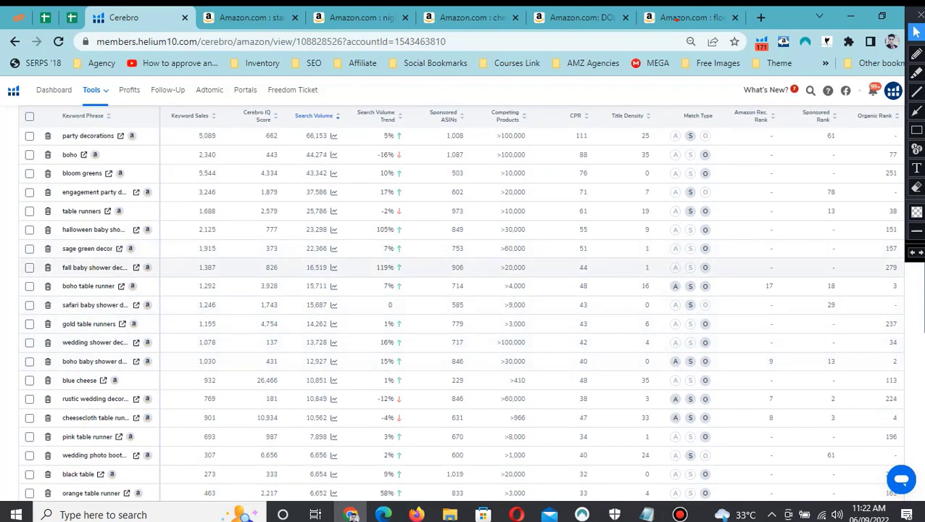
scroll(95, 304, "down", 4)
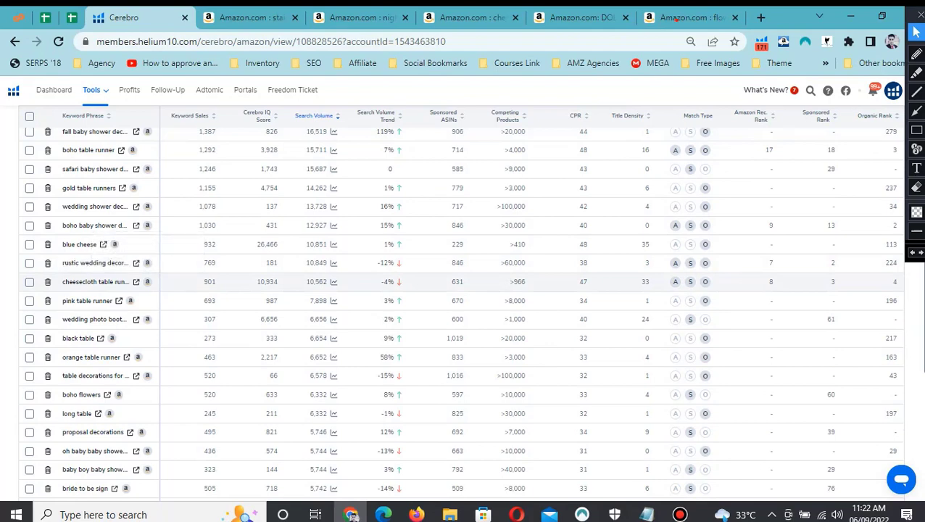
Return to the Amazon "cheesecloth table runner" Xray results and the product page of the DOLOPL rust cheesecloth table runner
left_click(467, 18)
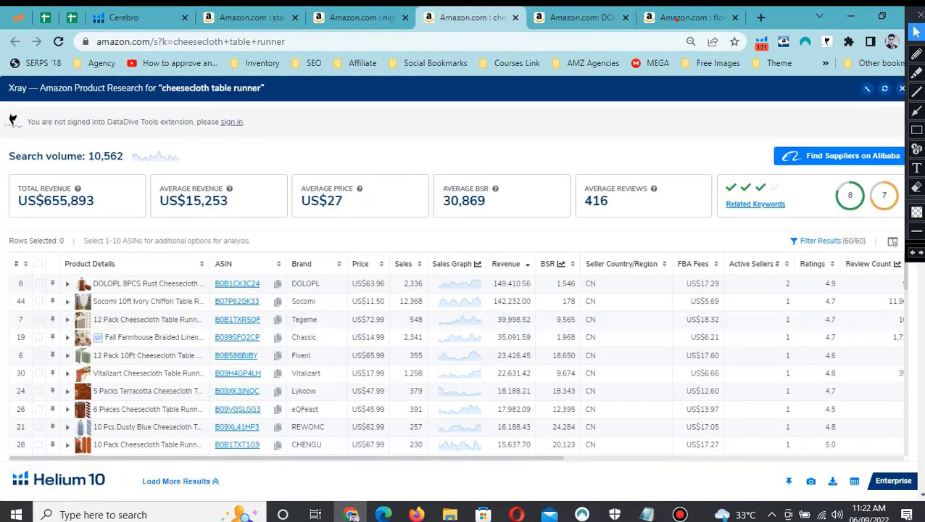
key("ctrl+Tab")
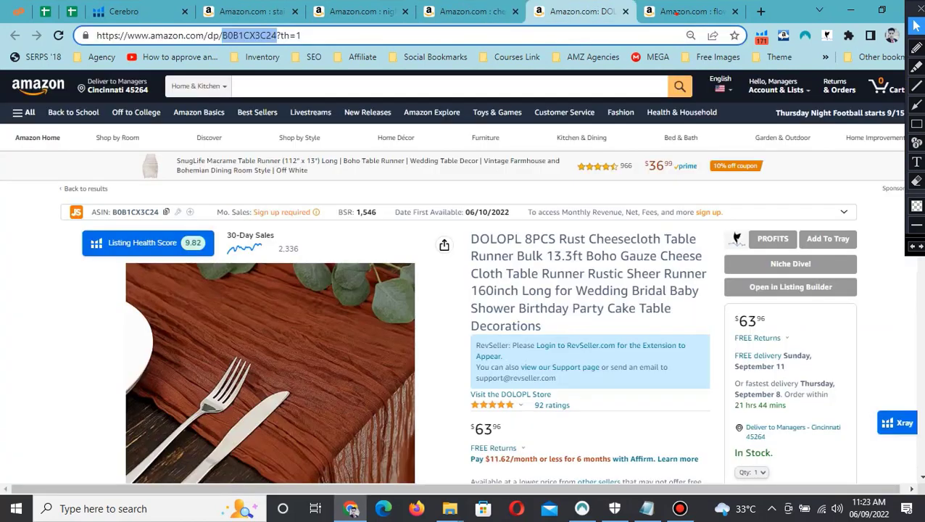